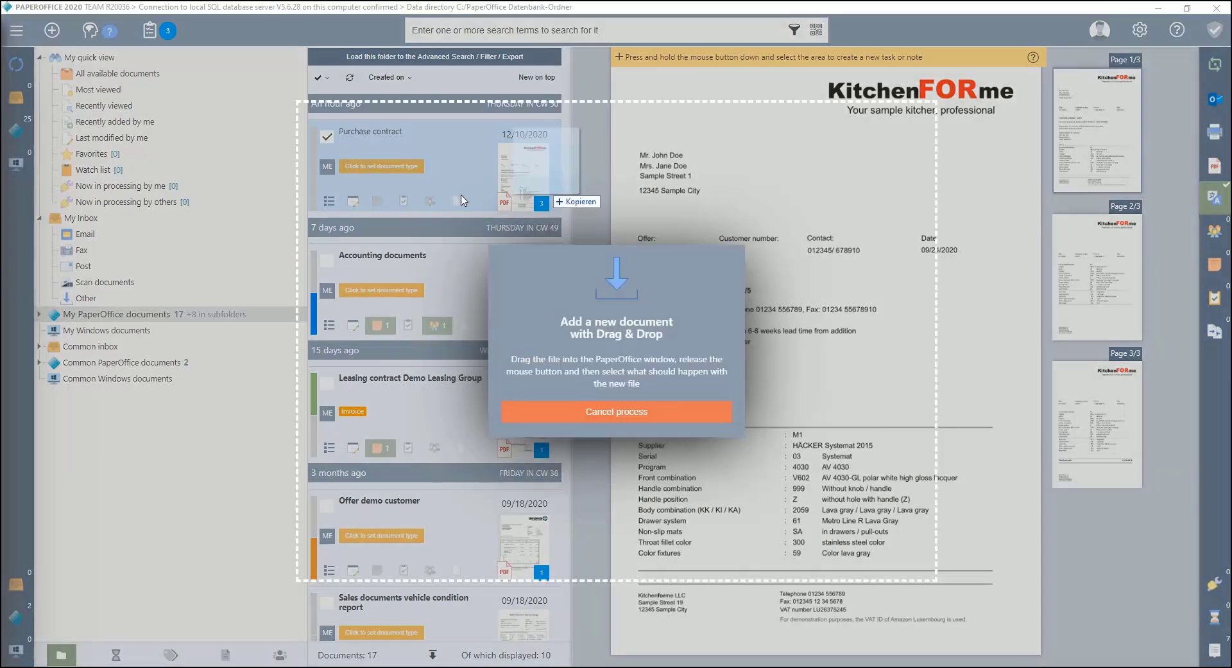
# Step: Drag an external file into the archive, then discard it without storing
pyautogui.moveTo(548, 200); pyautogui.dragTo(447, 293)
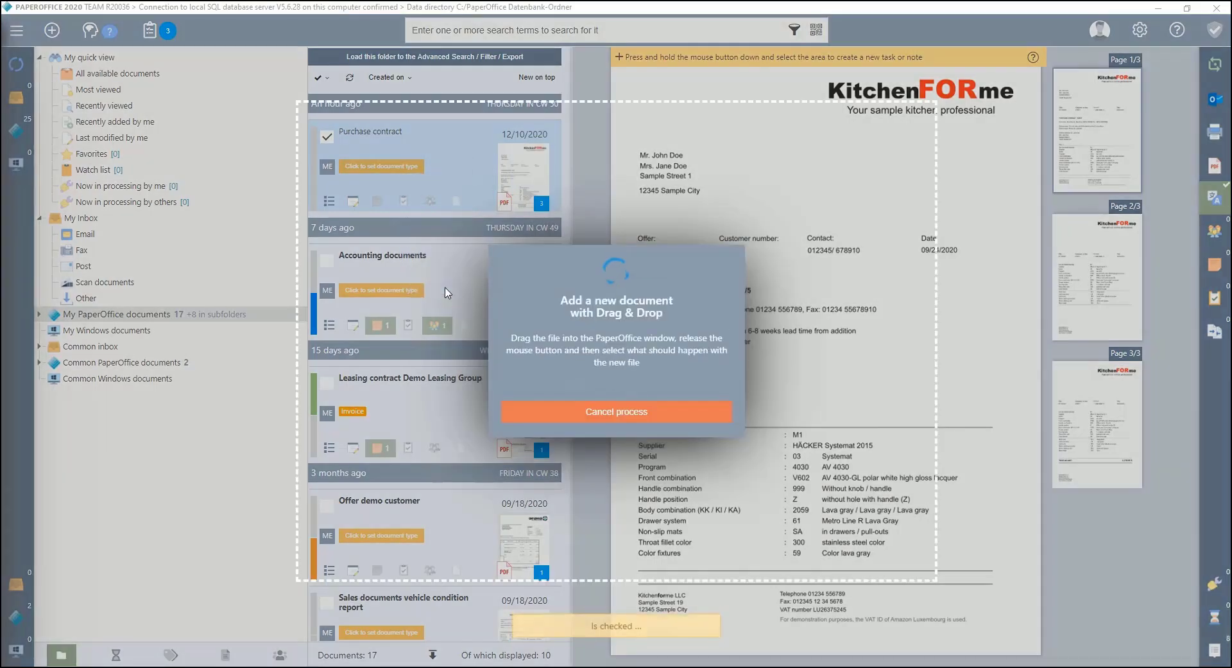
pyautogui.click(588, 303)
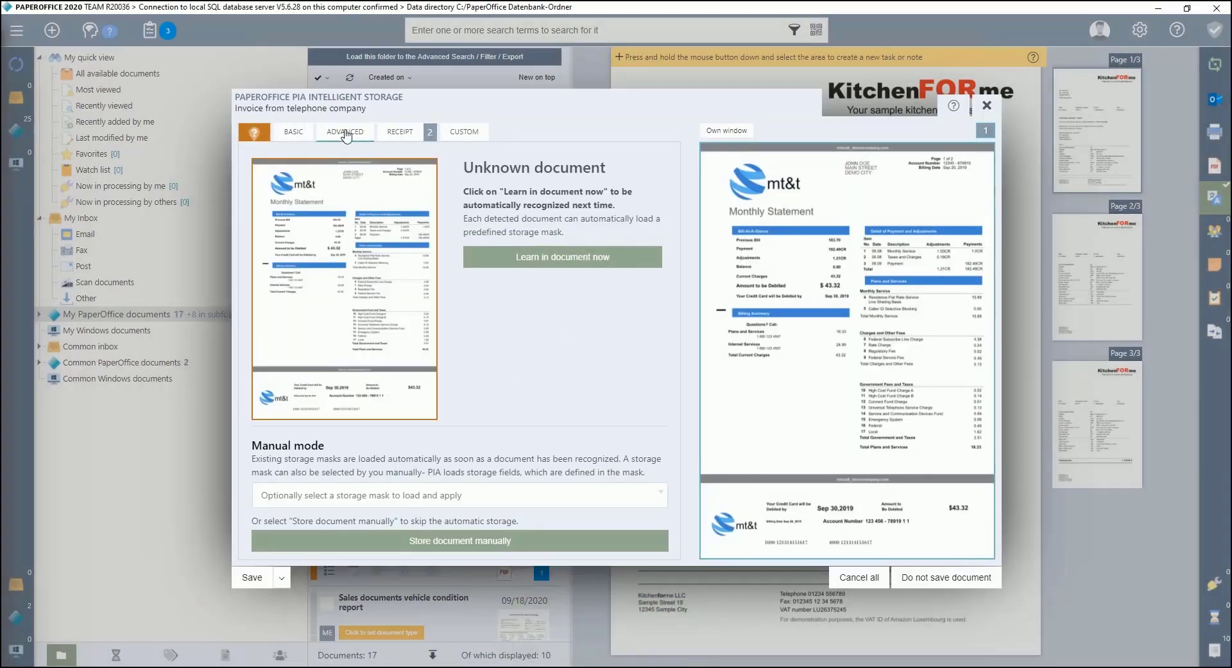
pyautogui.click(368, 138)
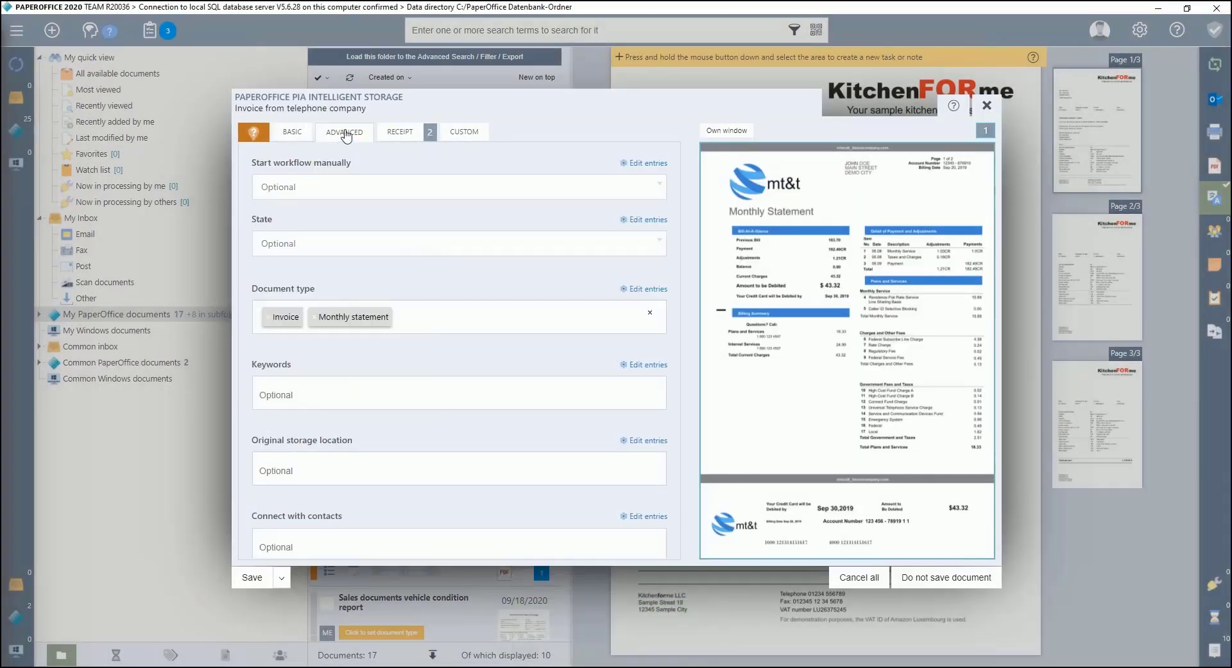
pyautogui.click(650, 163)
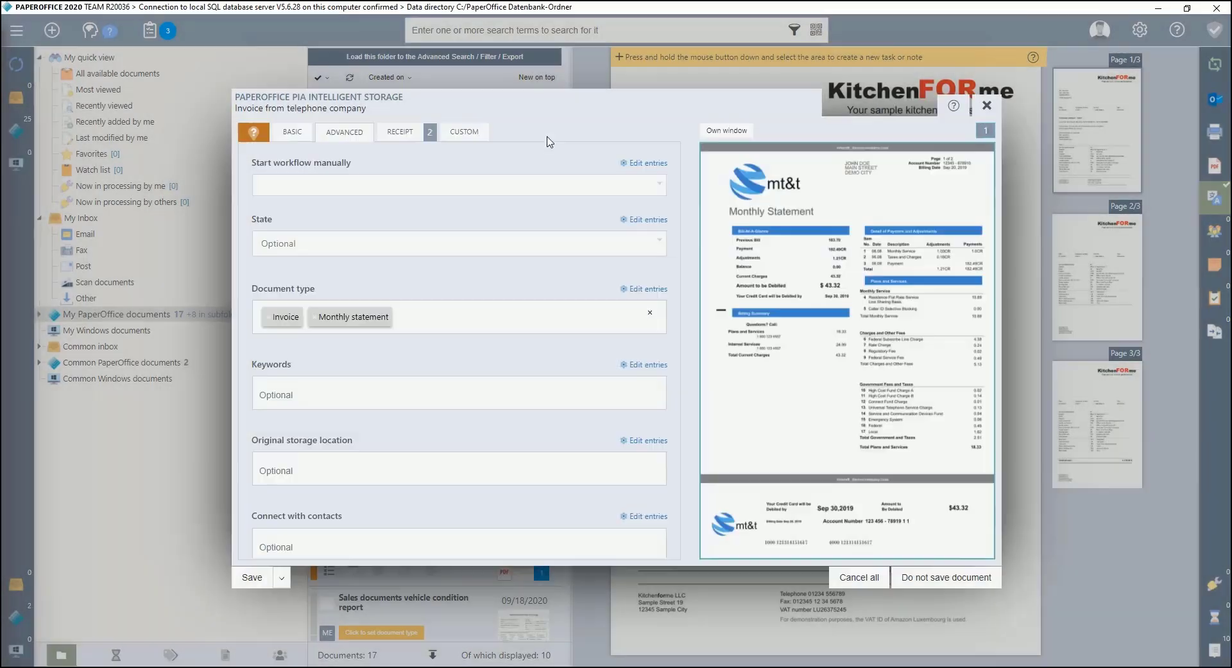
pyautogui.click(961, 105)
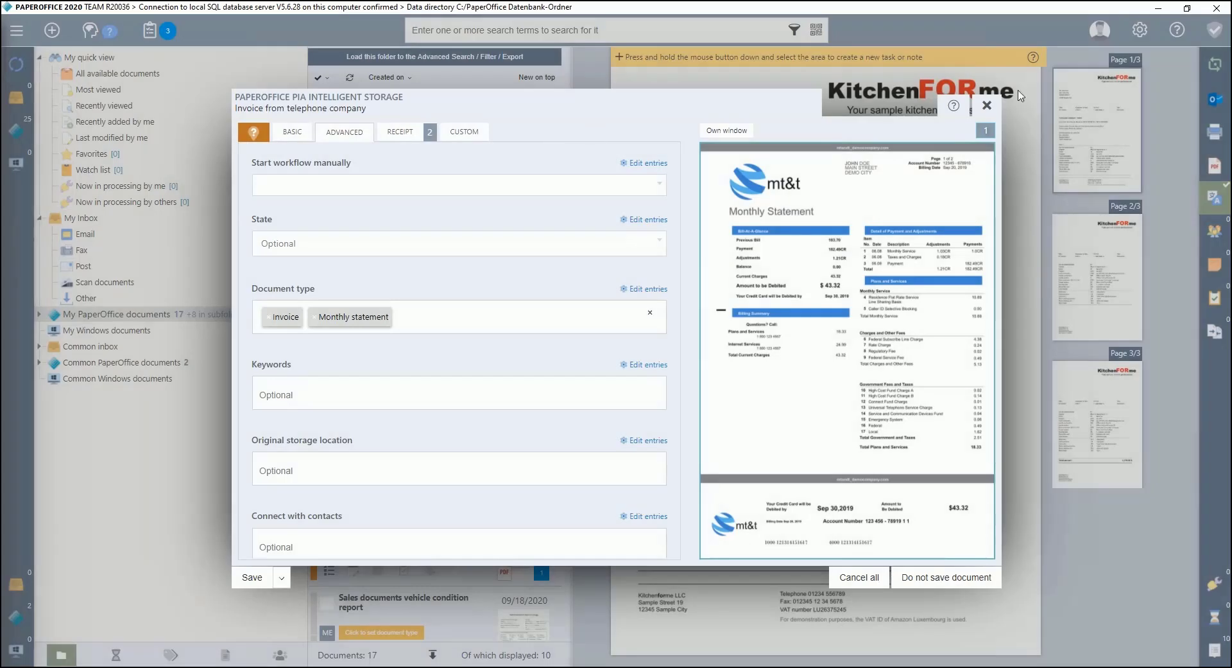
pyautogui.click(987, 104)
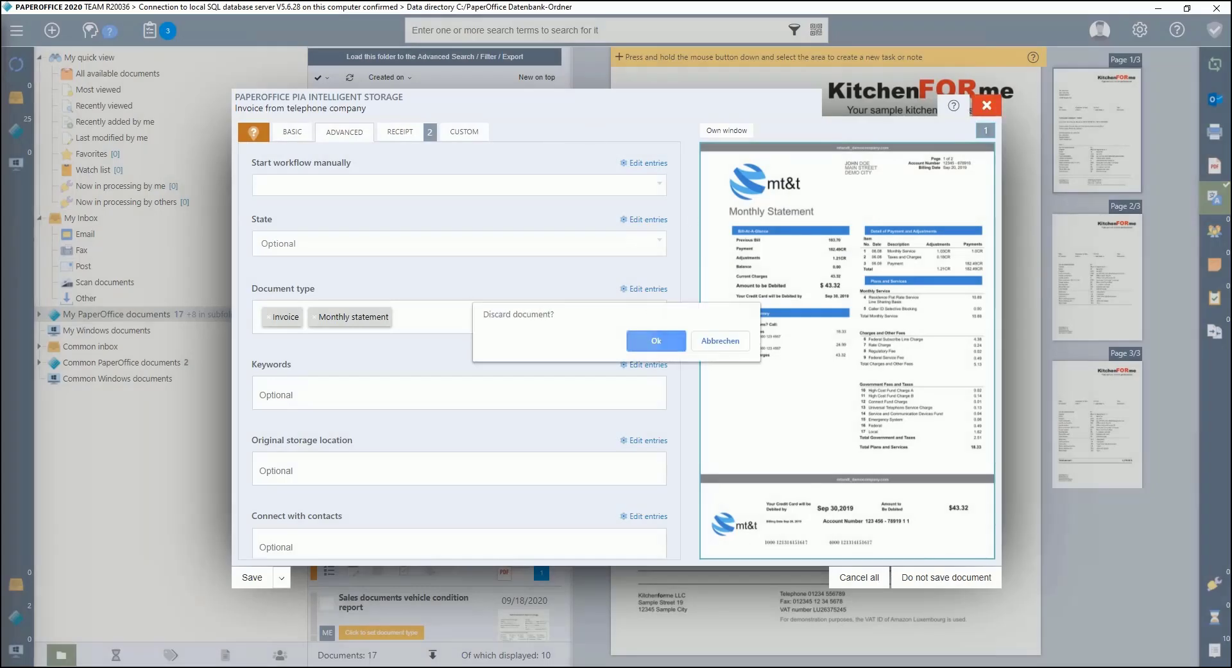
pyautogui.press('Return')
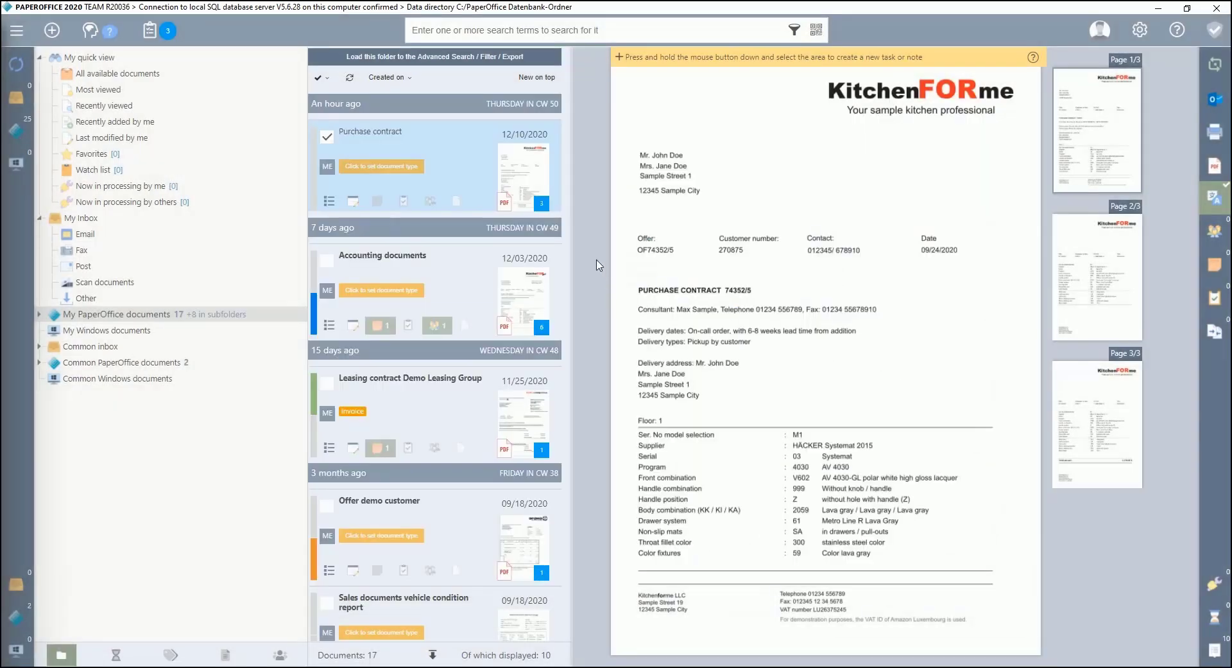
# Step: From the purchase contract's tagging properties, create a new workflow entry
pyautogui.click(354, 203)
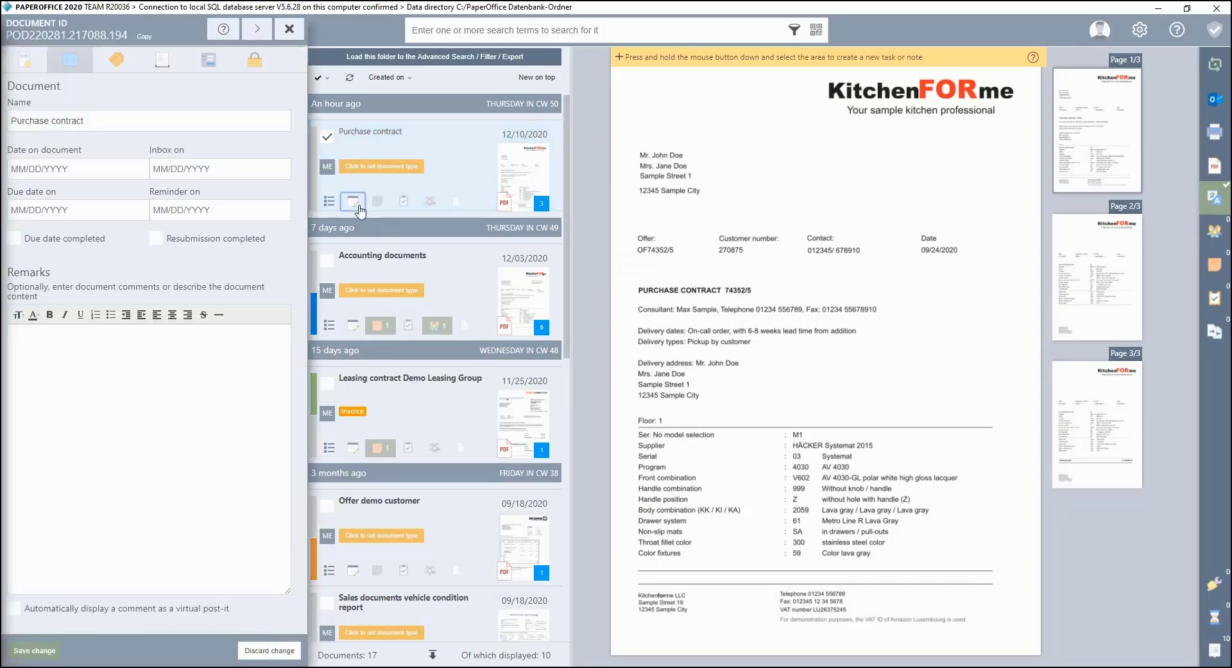
pyautogui.click(117, 61)
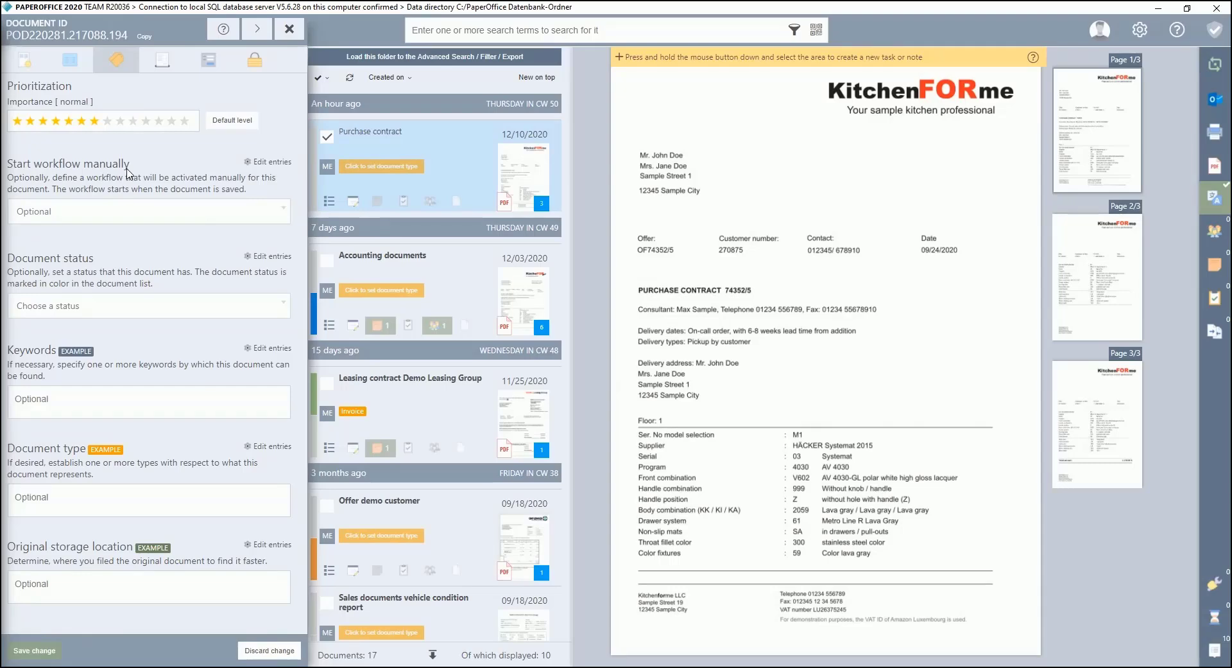
pyautogui.click(291, 164)
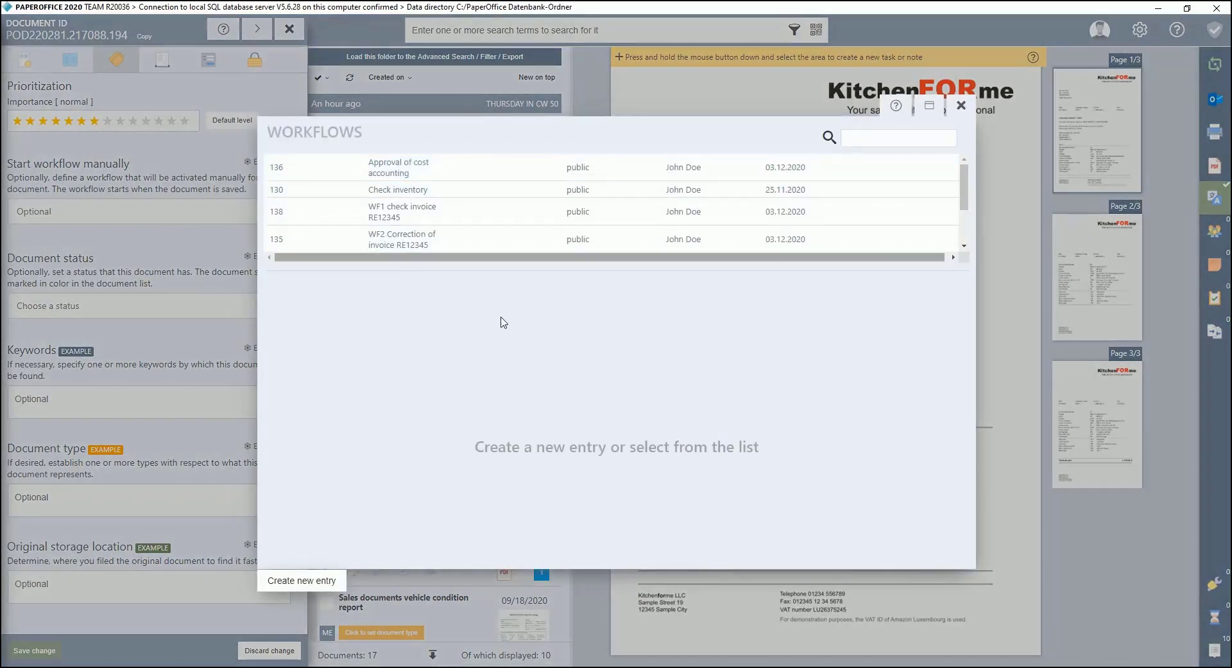
pyautogui.click(338, 574)
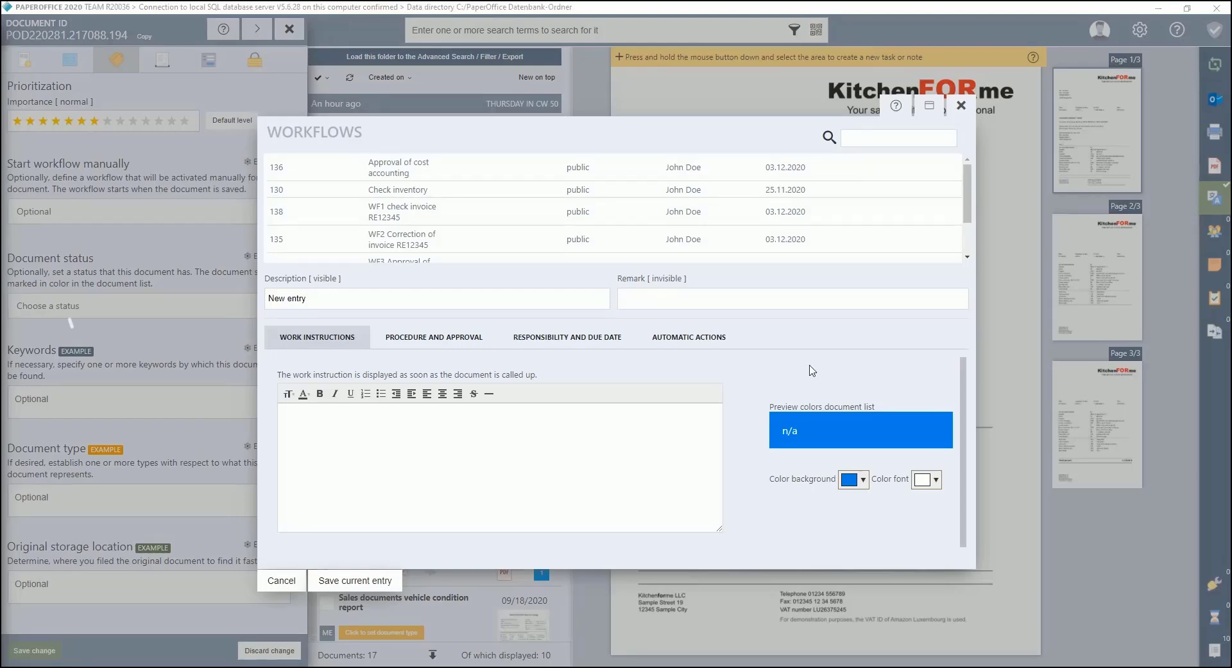
# Step: Describe the entry as 'Invoice approval' and paste the instruction 'Please check items and approve invoice'
pyautogui.hotkey('ctrl', 'a')
pyautogui.write('Invoice approval')
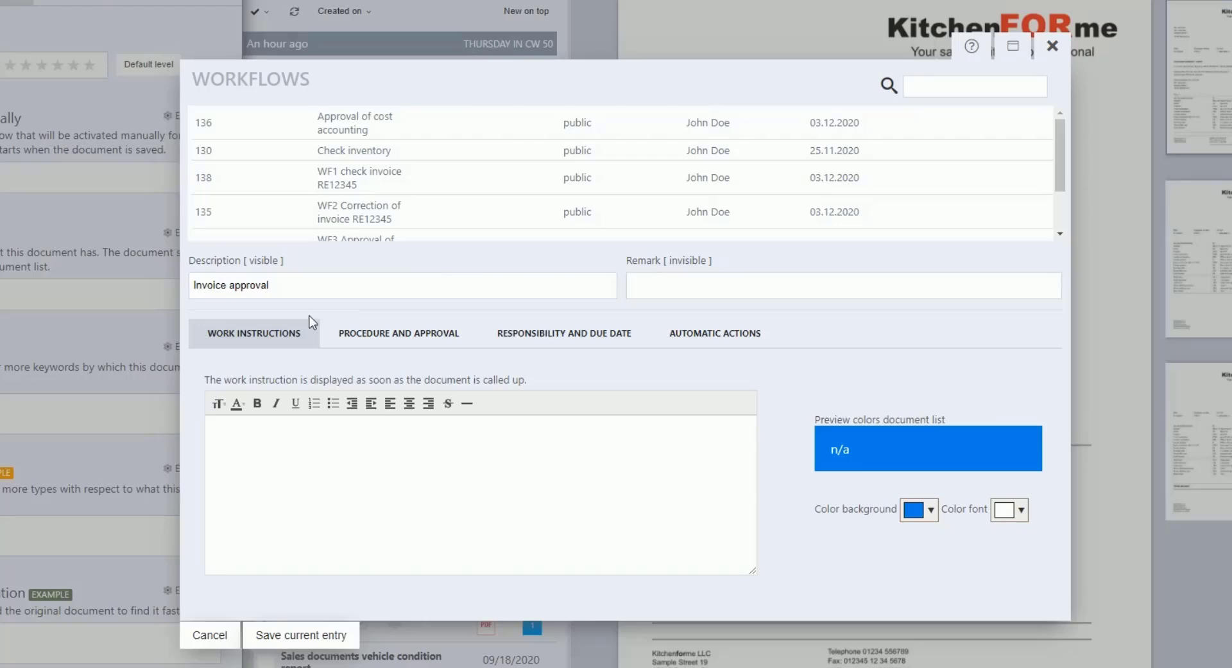
pyautogui.write('Please check items and approve invoice')
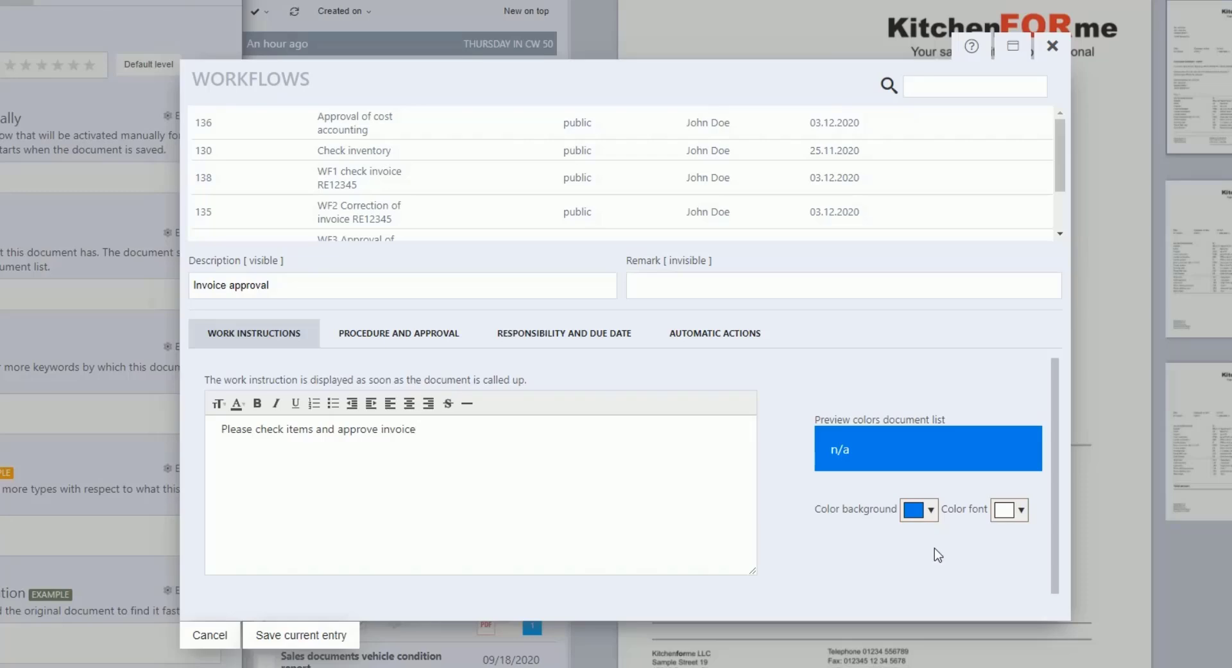
# Step: Set the workflow's background colour to orange and show the Procedure and Approval settings
pyautogui.click(931, 514)
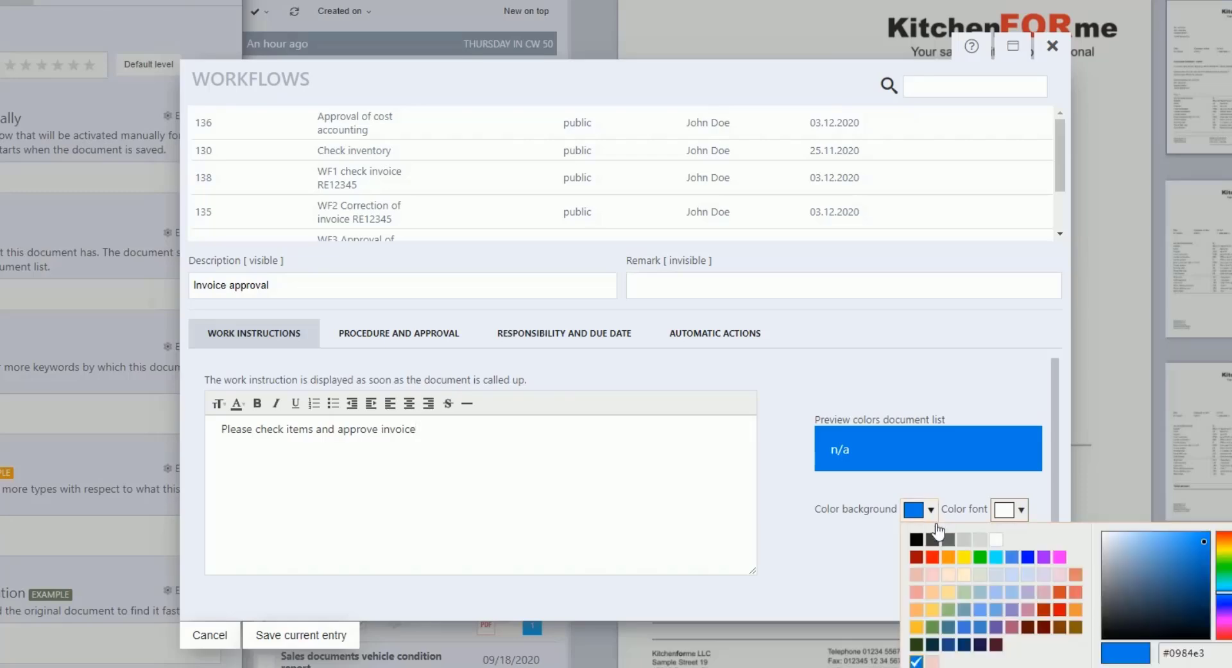
pyautogui.click(1078, 610)
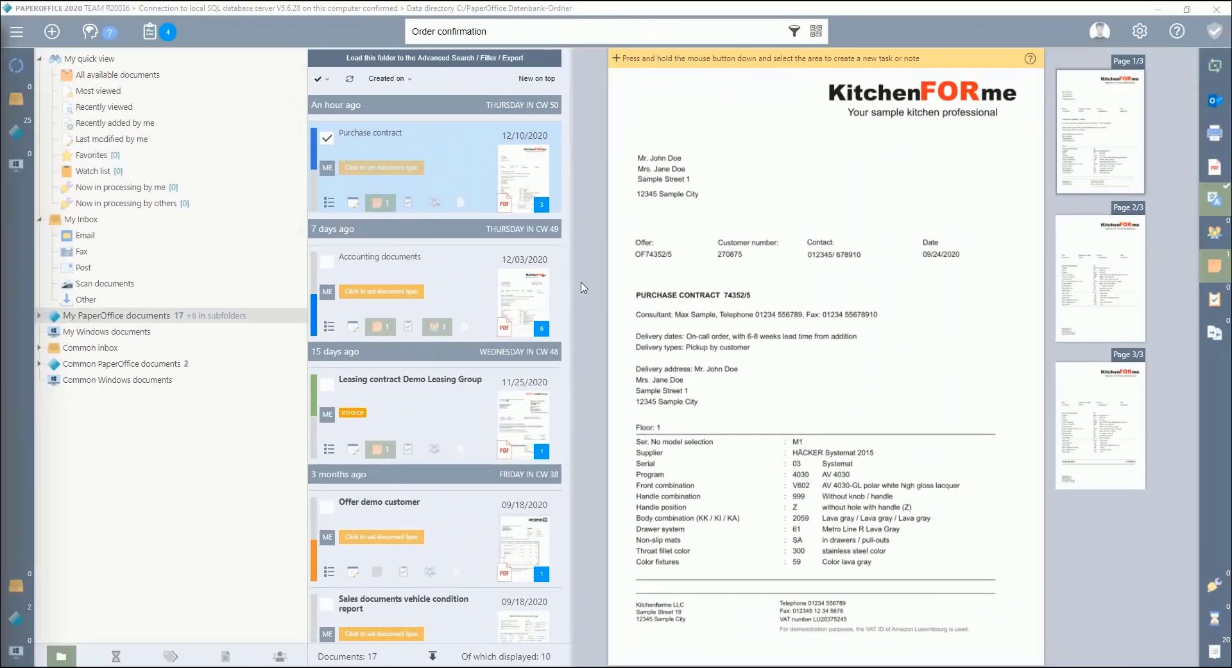
pyautogui.moveTo(320, 316)
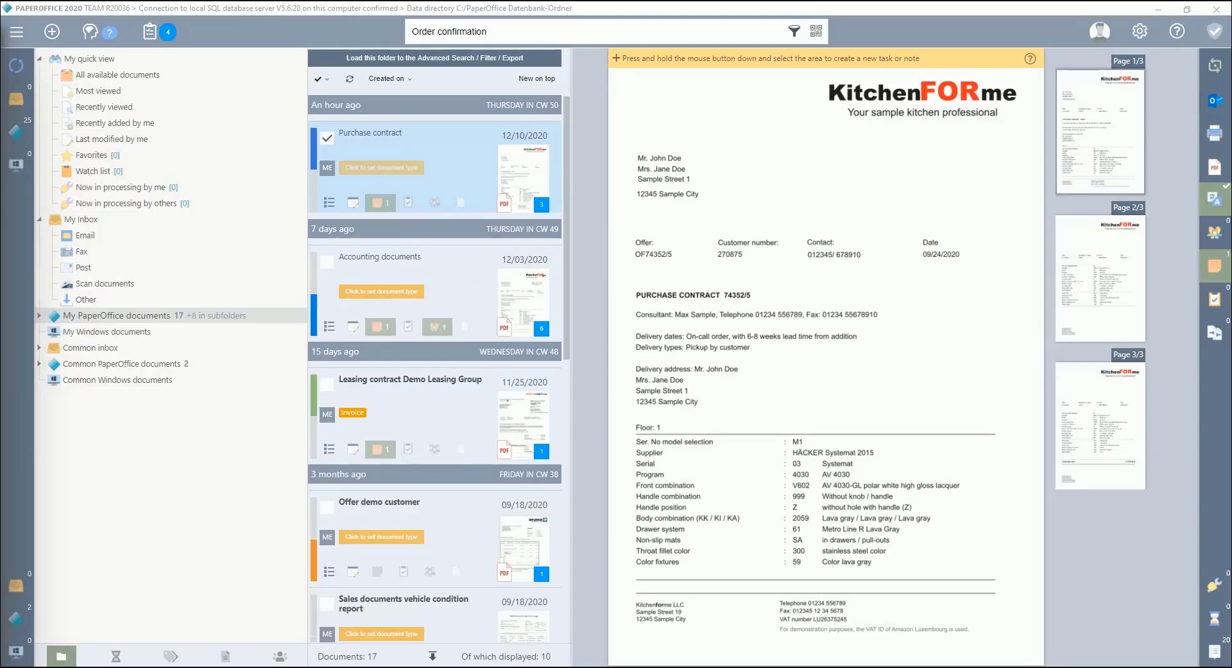
pyautogui.moveTo(316, 565)
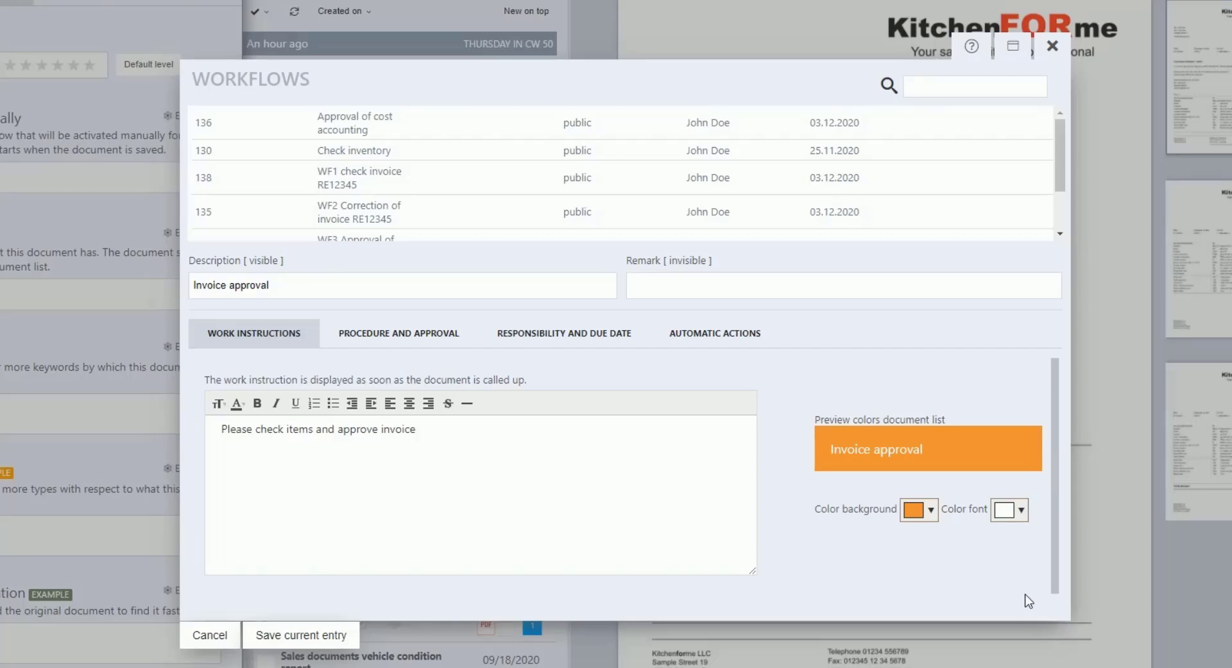
pyautogui.click(410, 342)
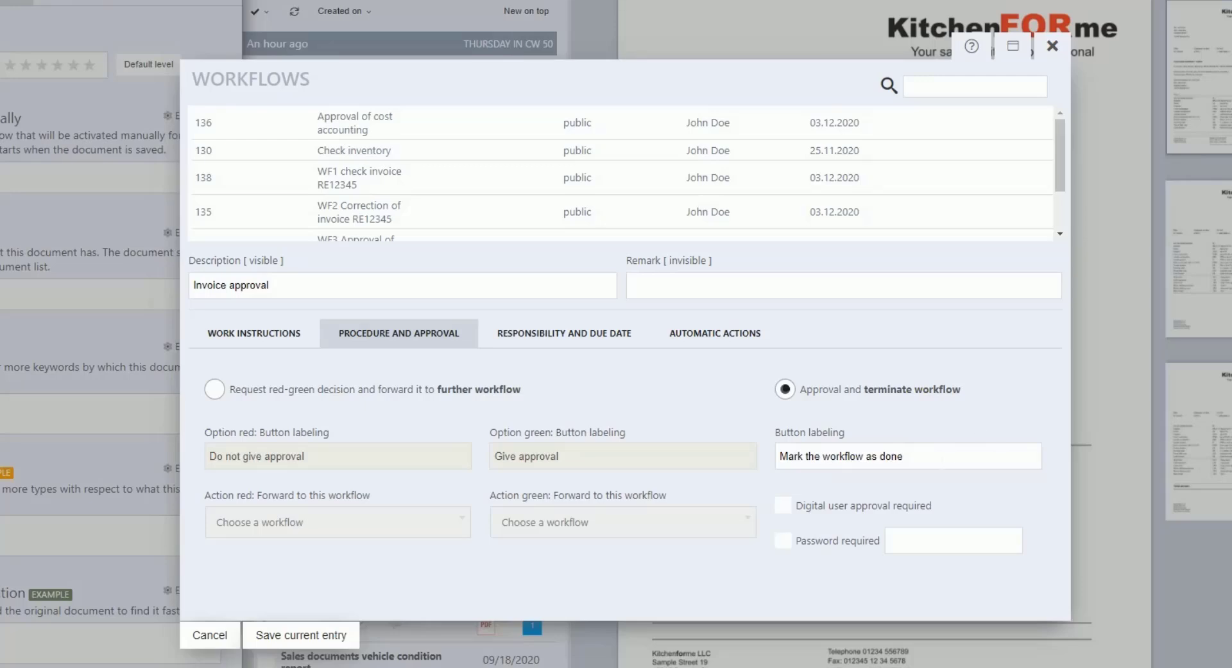
# Step: Relabel the completion button 'Invoice approved' and require digital user approval
pyautogui.press('Tab')
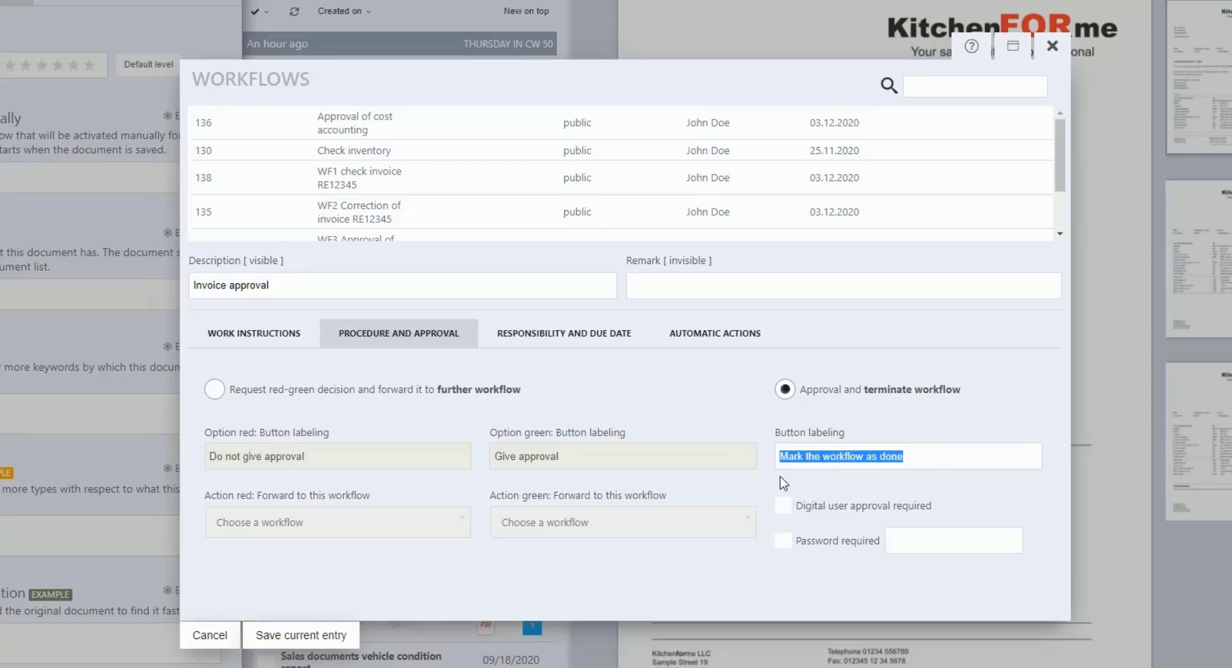
pyautogui.press('BackSpace')
pyautogui.write('Invoice approved')
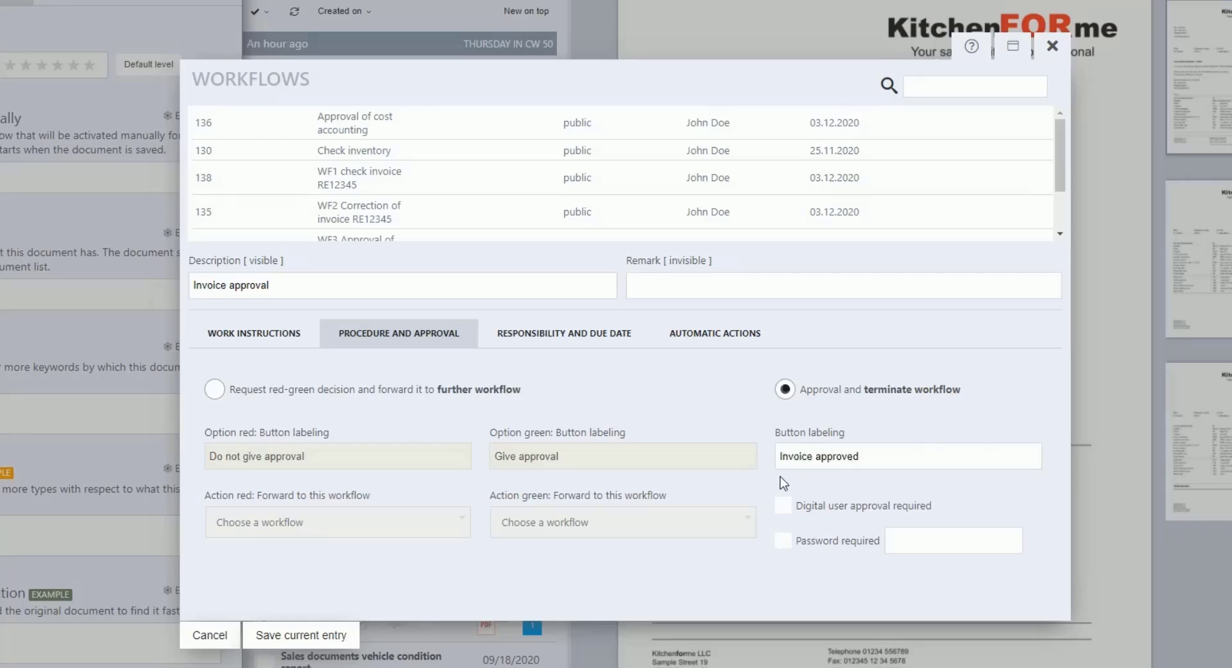
pyautogui.click(783, 509)
# Step: Require a password to complete the workflow and enter the approval password
pyautogui.click(784, 543)
pyautogui.click(889, 540)
pyautogui.write('•••••')
# Step: Make a user and the Accounting department responsible for the workflow
pyautogui.click(570, 344)
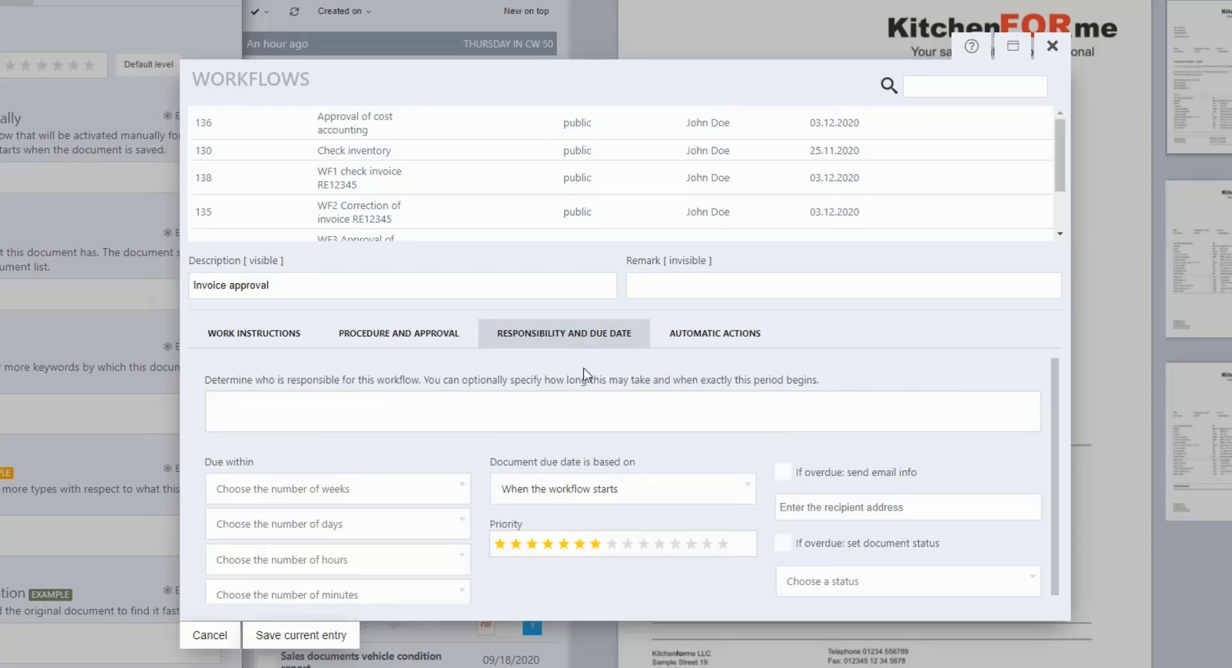
pyautogui.click(215, 406)
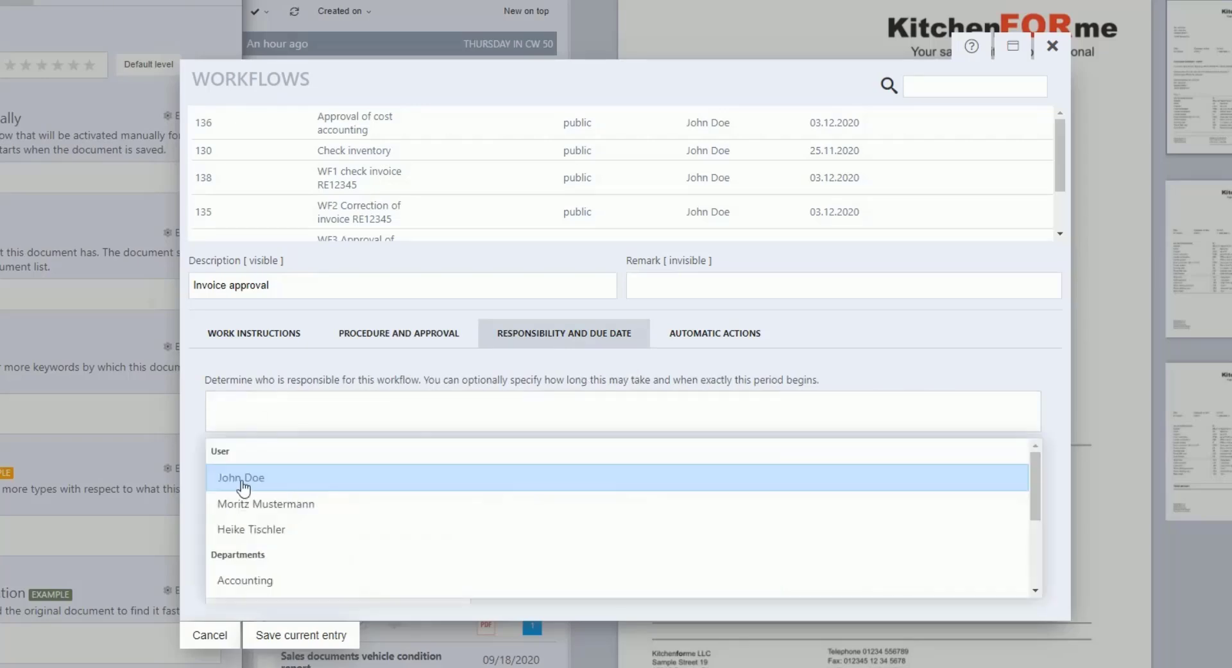
pyautogui.click(238, 481)
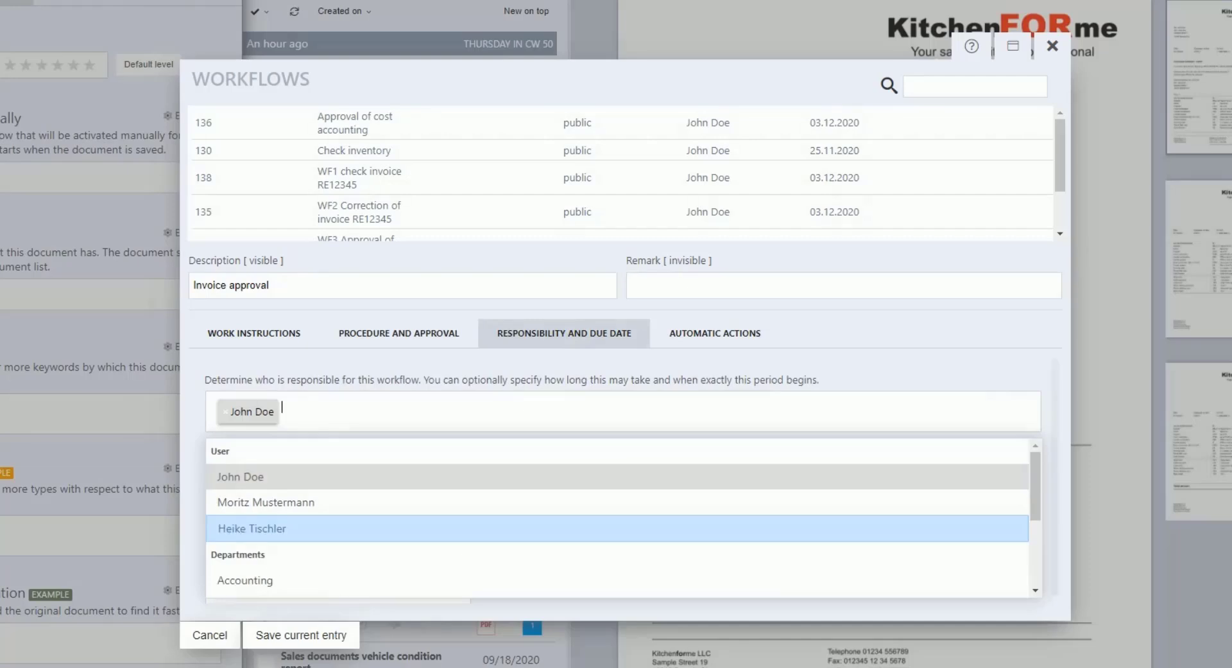
pyautogui.click(270, 583)
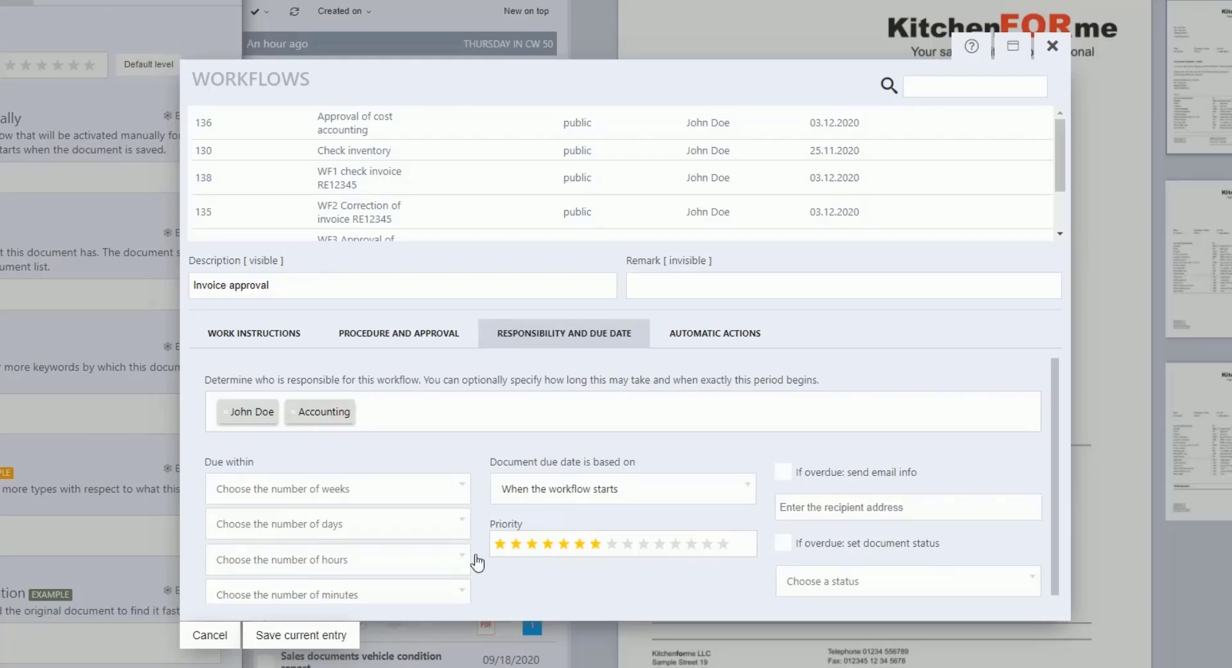
pyautogui.scroll(-1, 476, 566)
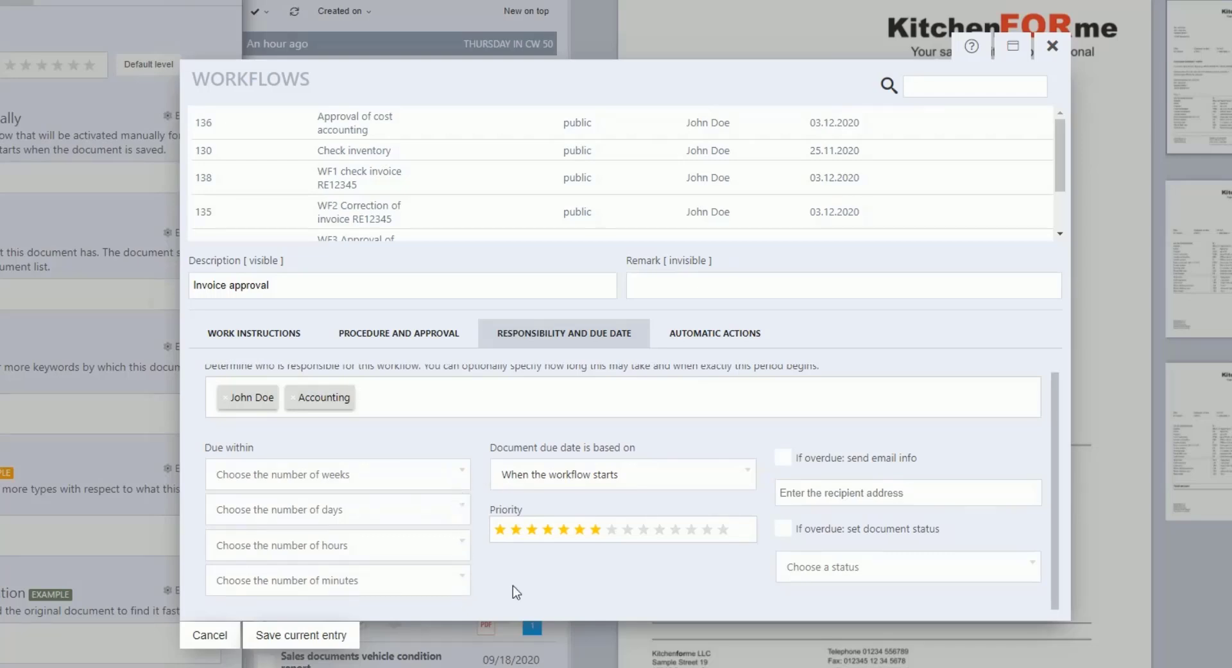
# Step: Set the Due within deadline to 3 days and review the due-date basis options
pyautogui.click(462, 523)
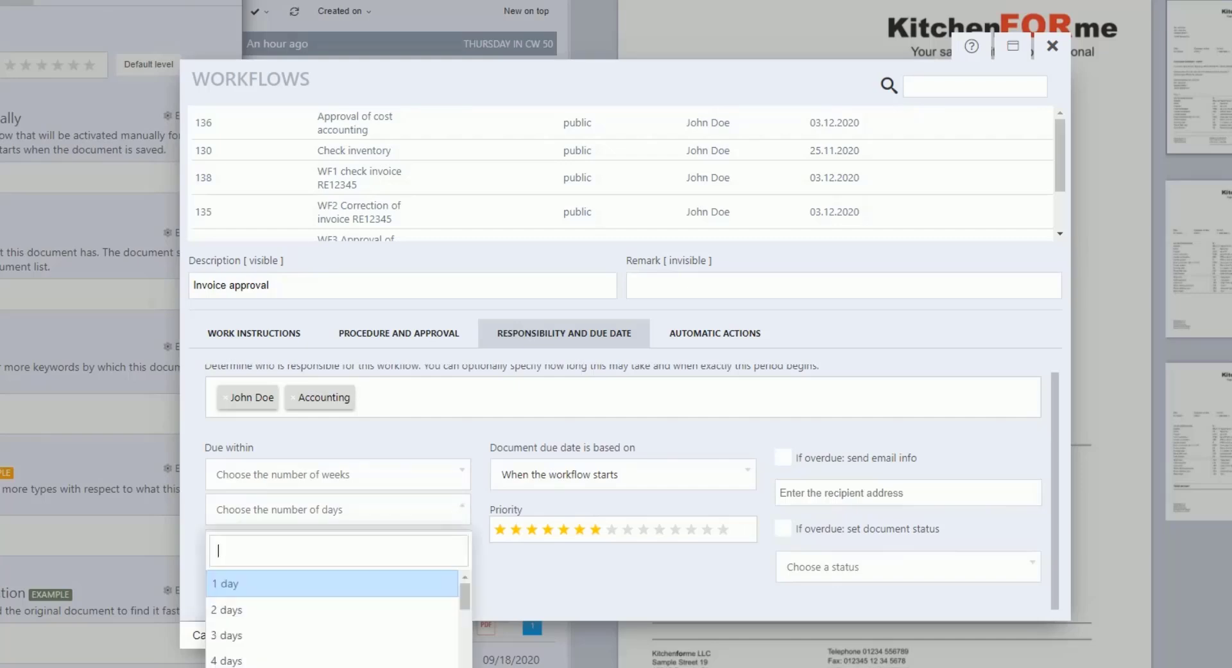
pyautogui.click(304, 632)
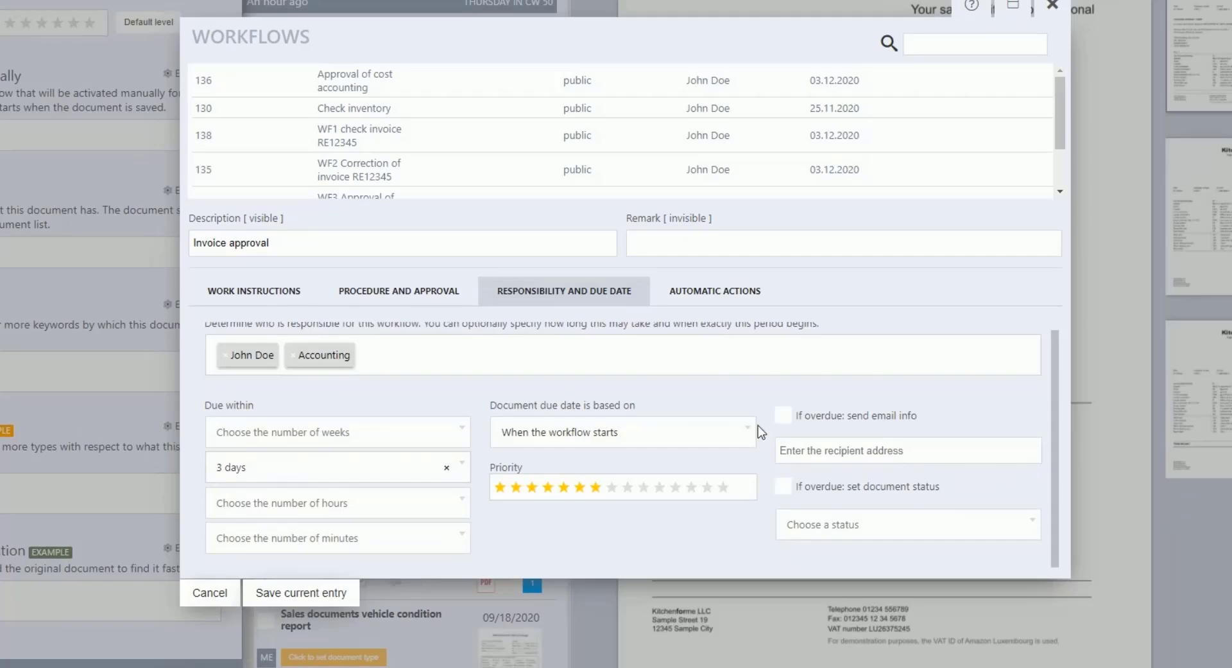
pyautogui.click(756, 432)
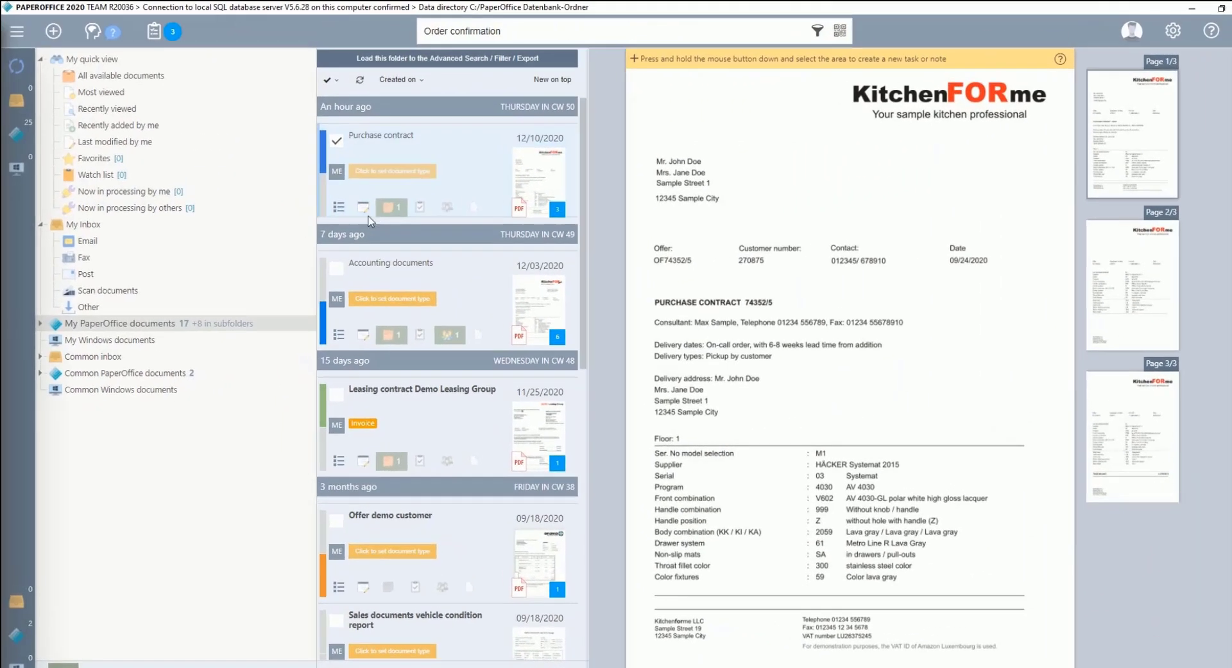
# Step: Reopen the purchase contract's document properties to return to the workflow settings
pyautogui.click(363, 207)
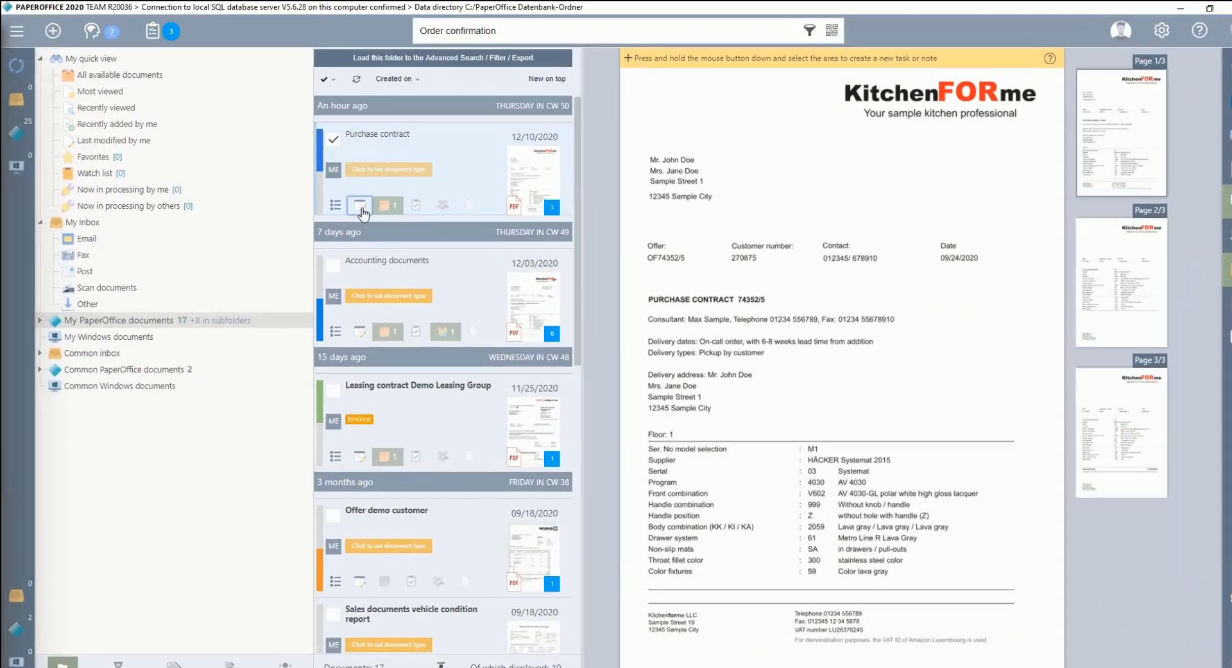
pyautogui.click(353, 201)
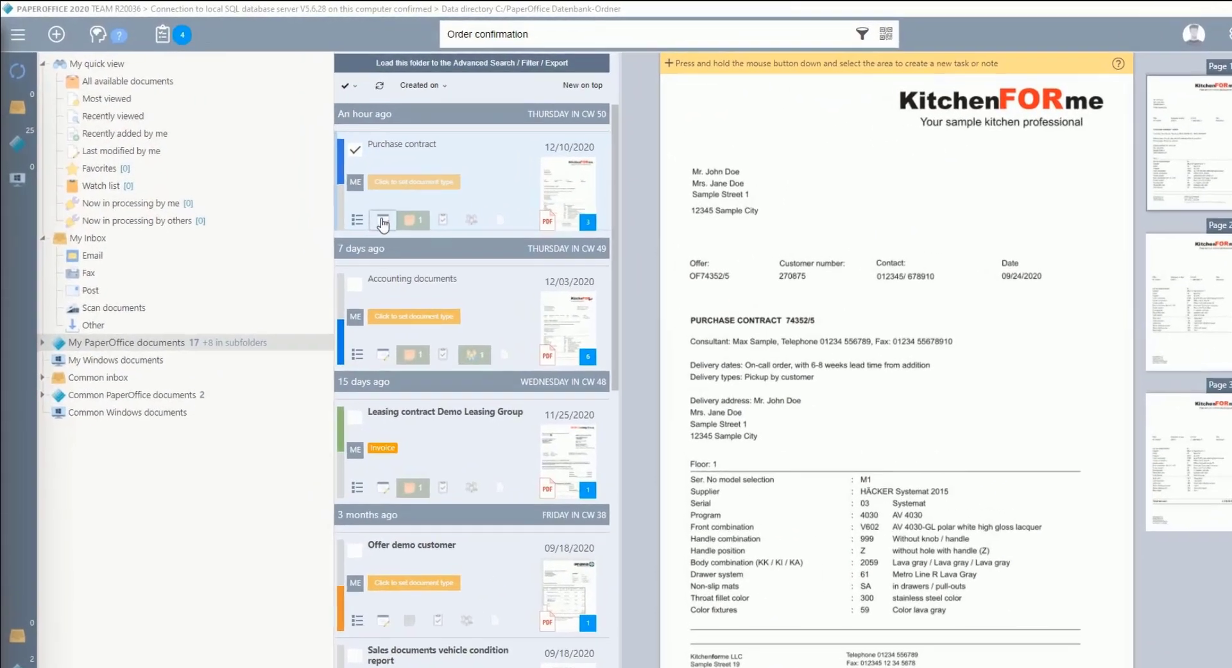
pyautogui.click(383, 223)
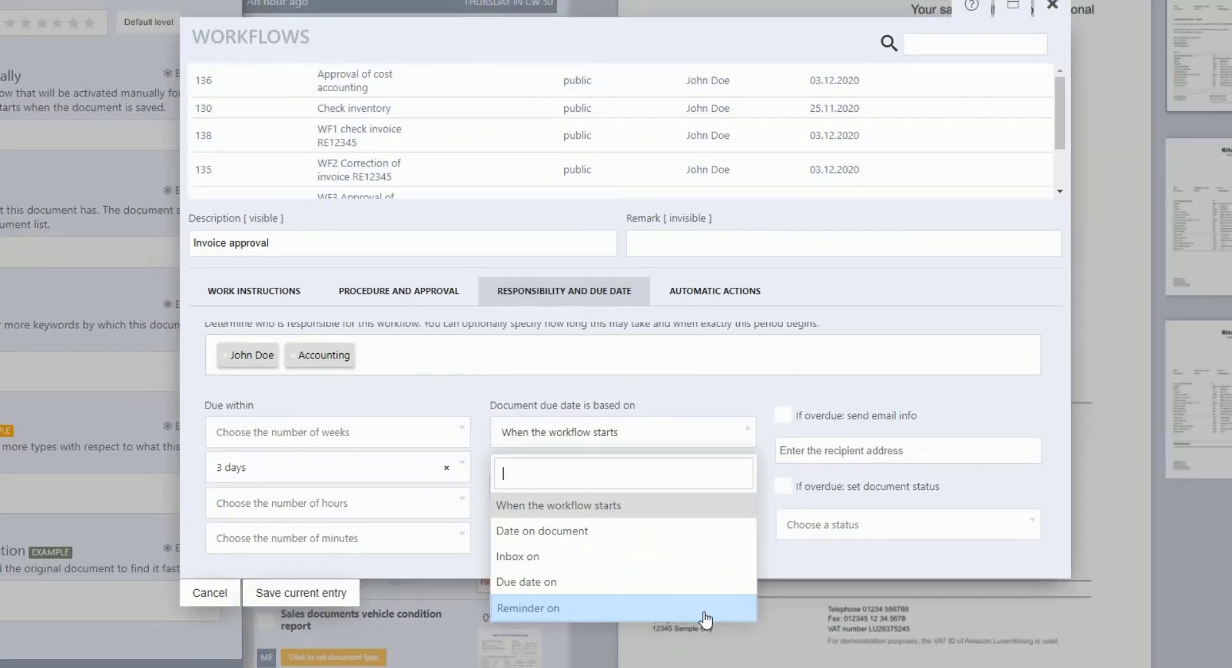
# Step: Keep the due date based on 'When the workflow starts' and show Automatic Actions
pyautogui.click(684, 511)
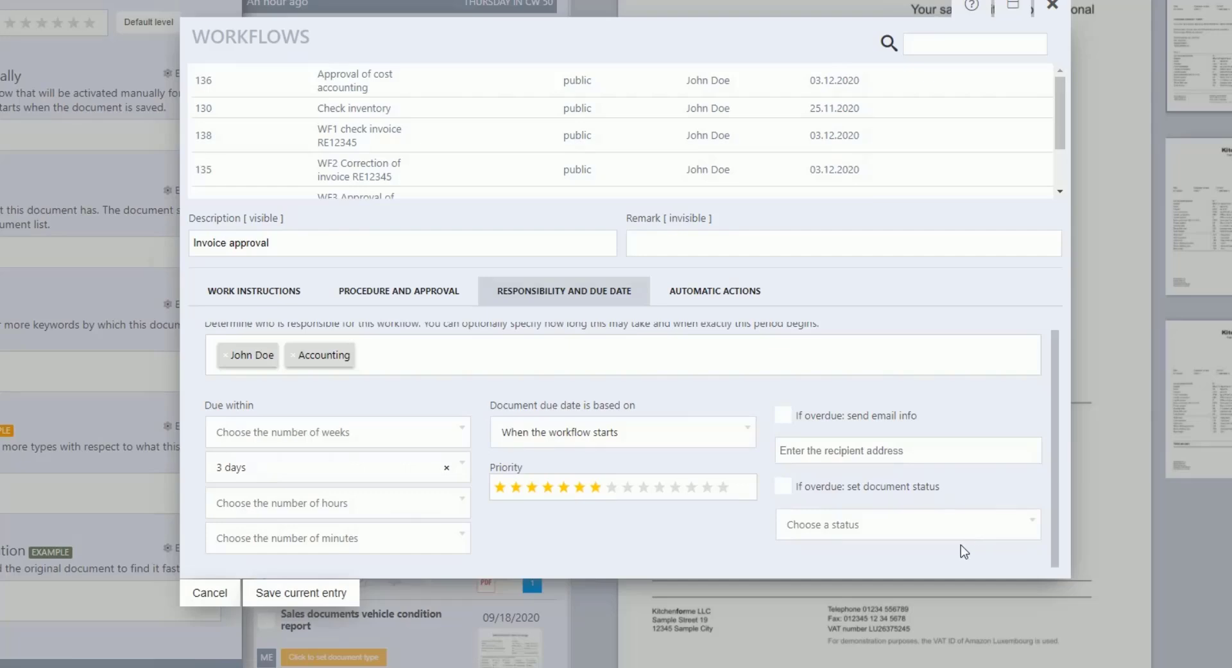
pyautogui.click(713, 292)
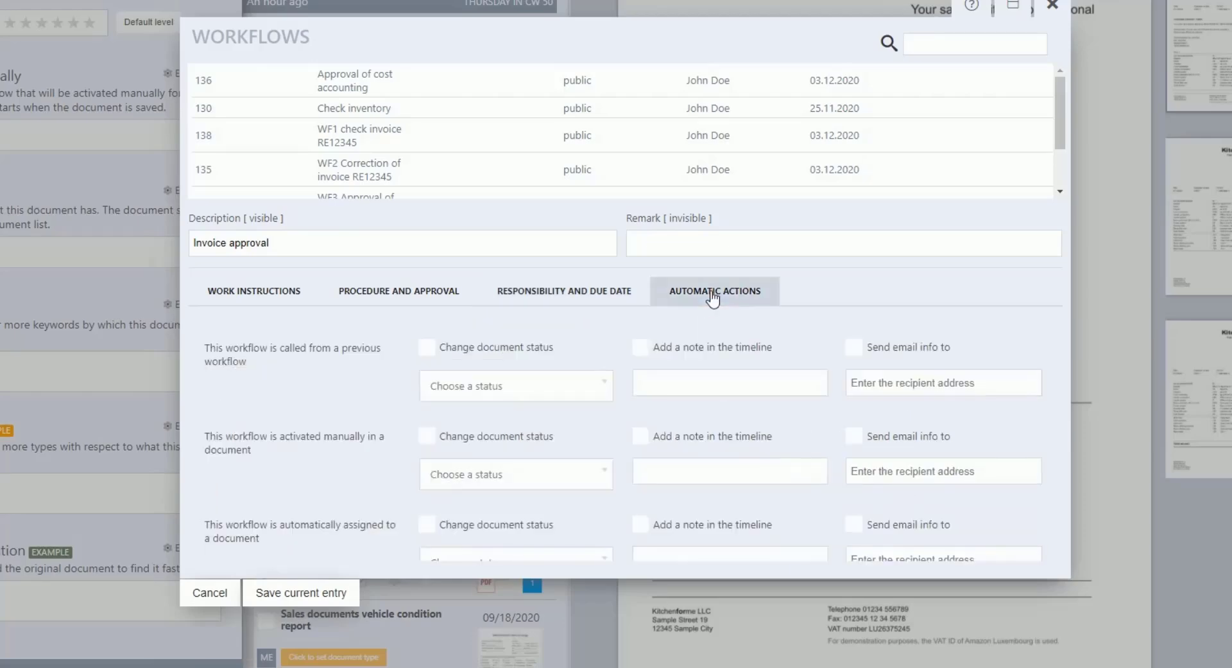
# Step: Change the document status to Released when the workflow completes
pyautogui.scroll(-2, 403, 430)
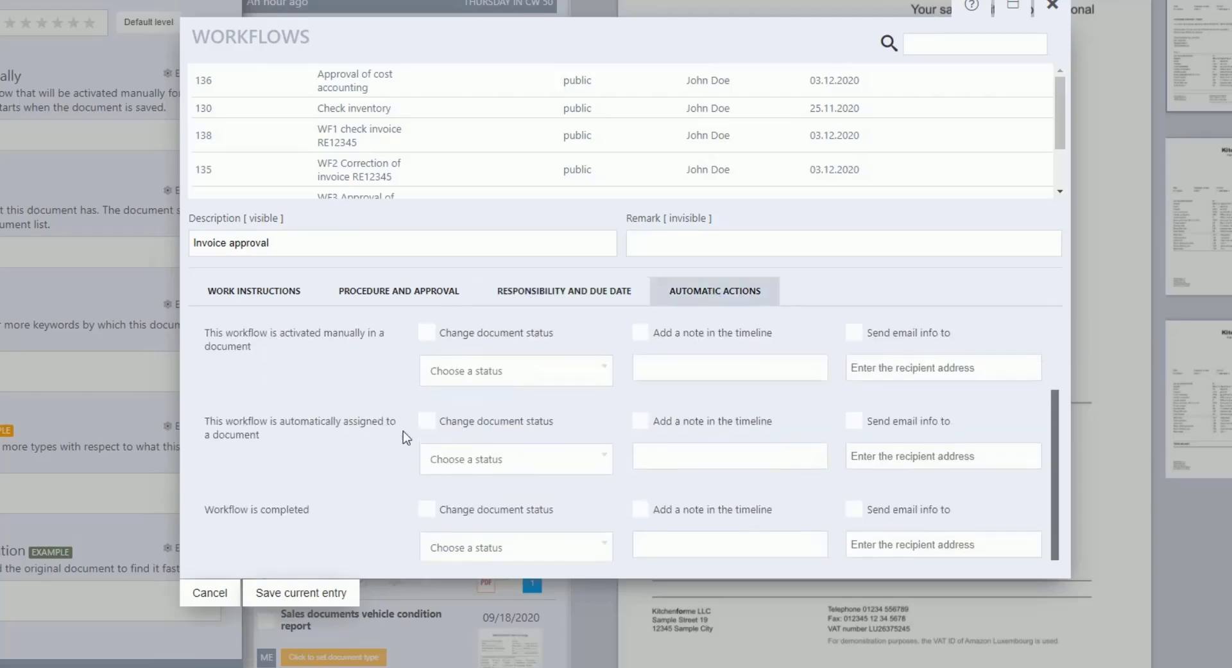
pyautogui.scroll(-1, 404, 446)
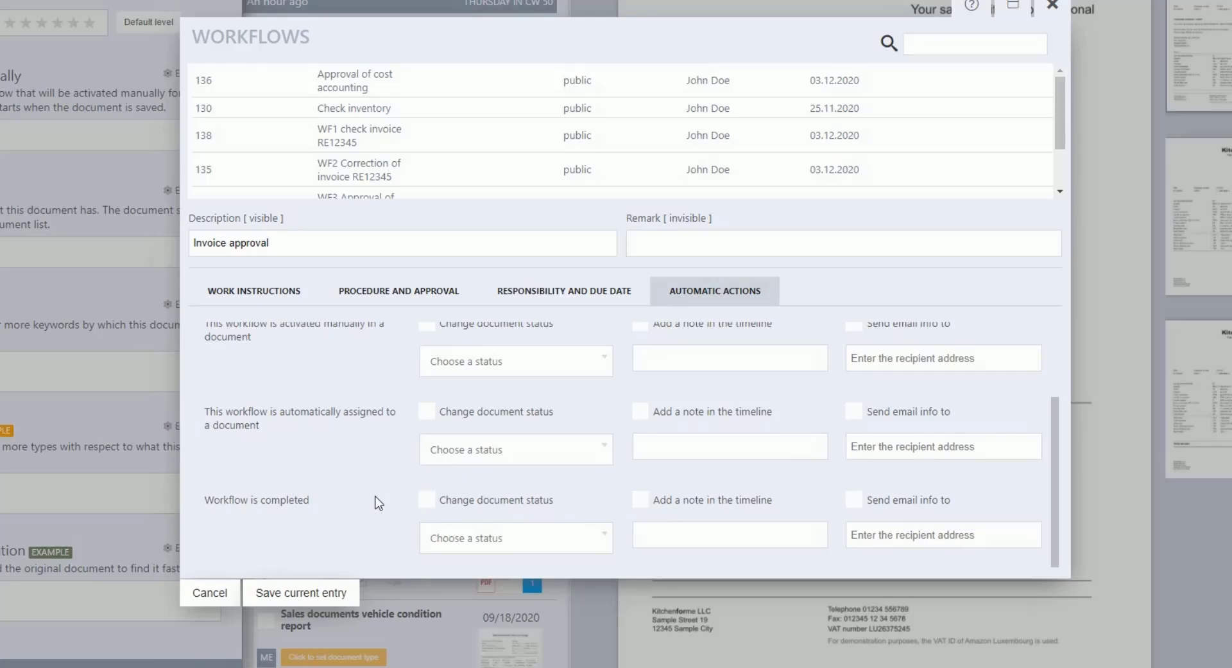
pyautogui.click(423, 502)
pyautogui.click(602, 539)
pyautogui.scroll(-2, 571, 510)
pyautogui.scroll(-1, 565, 506)
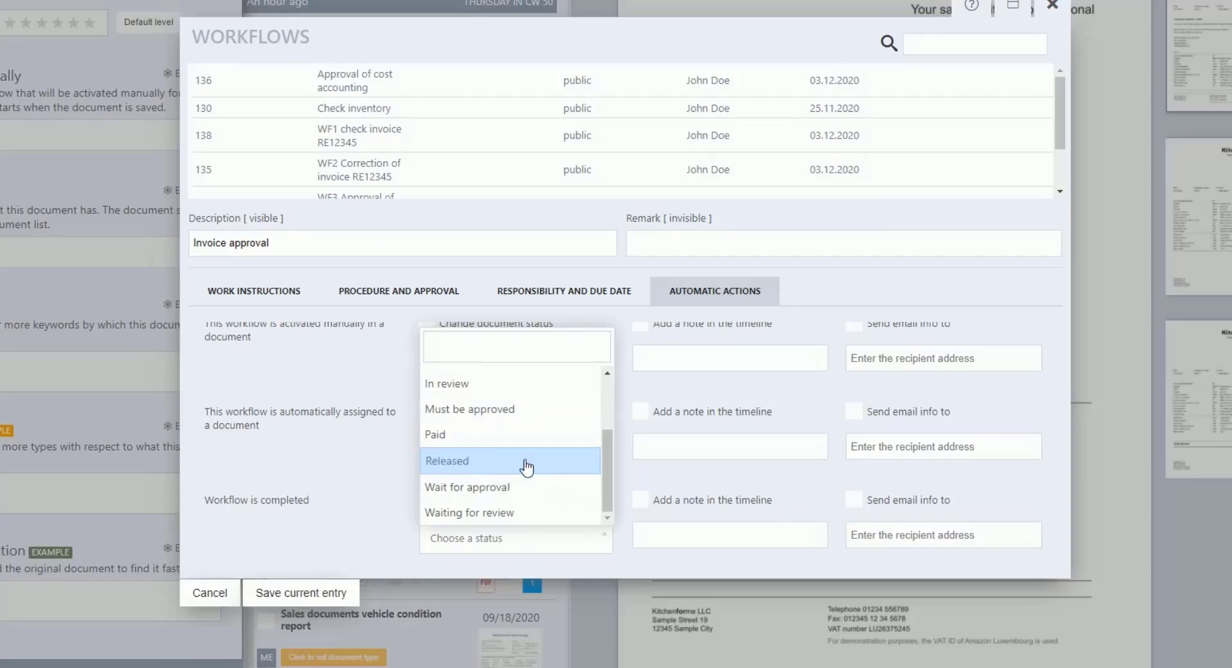
pyautogui.click(526, 467)
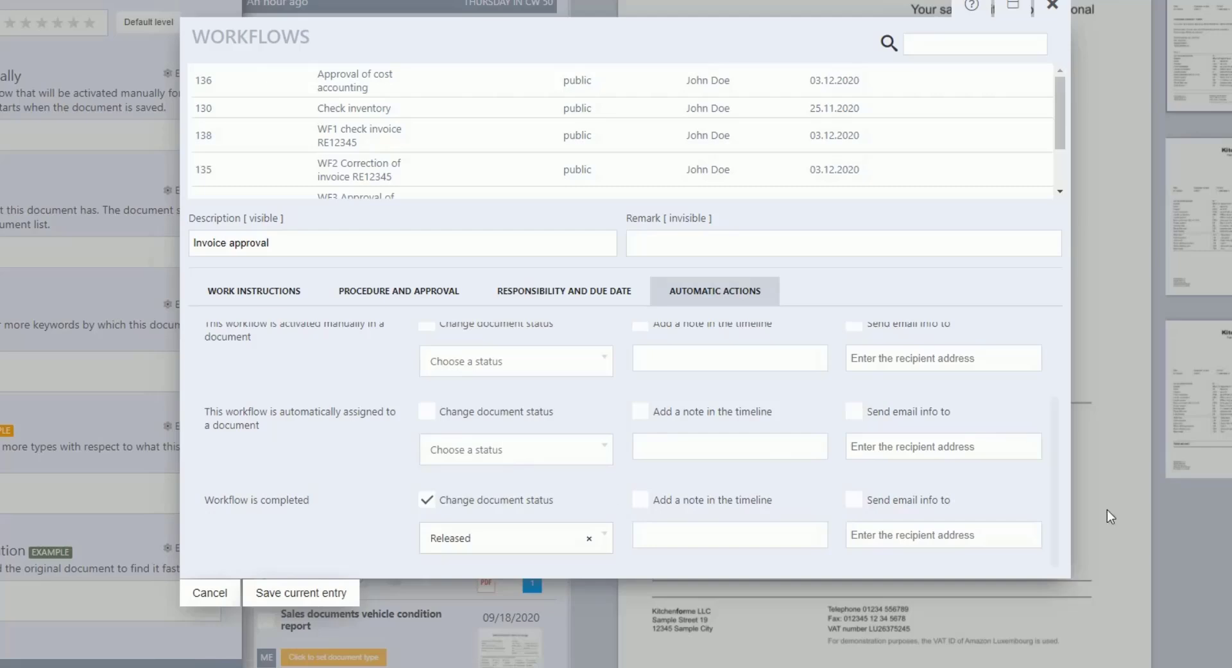
# Step: Email a completion notice to the sales address and save the workflow
pyautogui.click(853, 501)
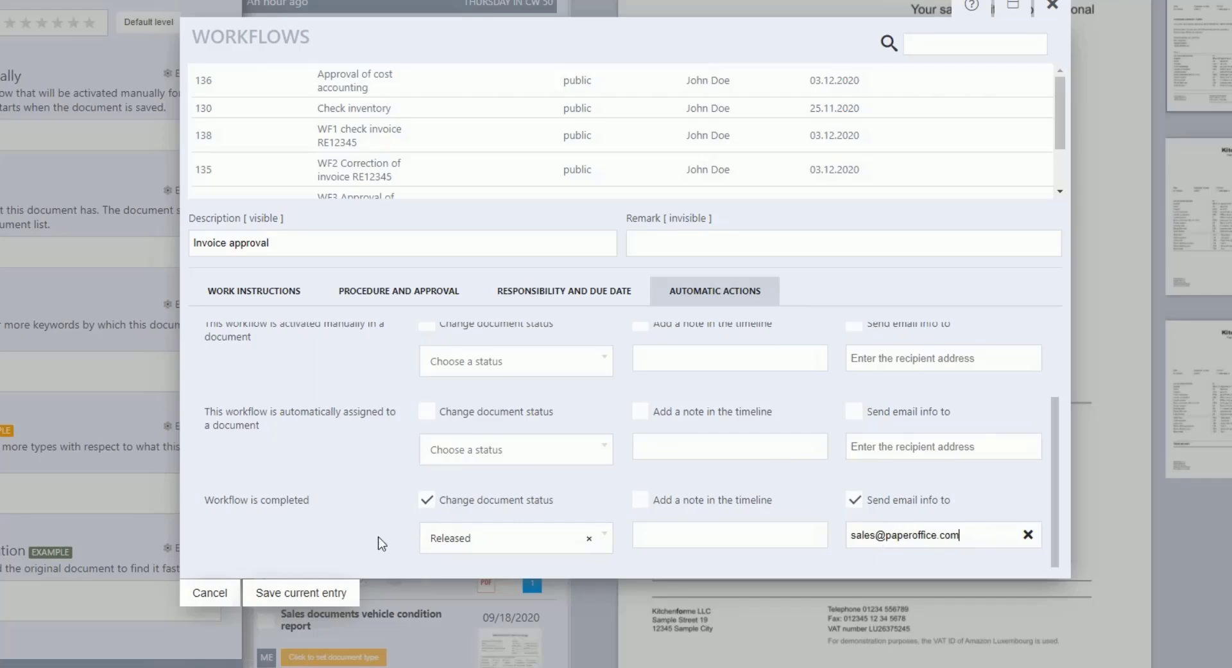
pyautogui.click(326, 588)
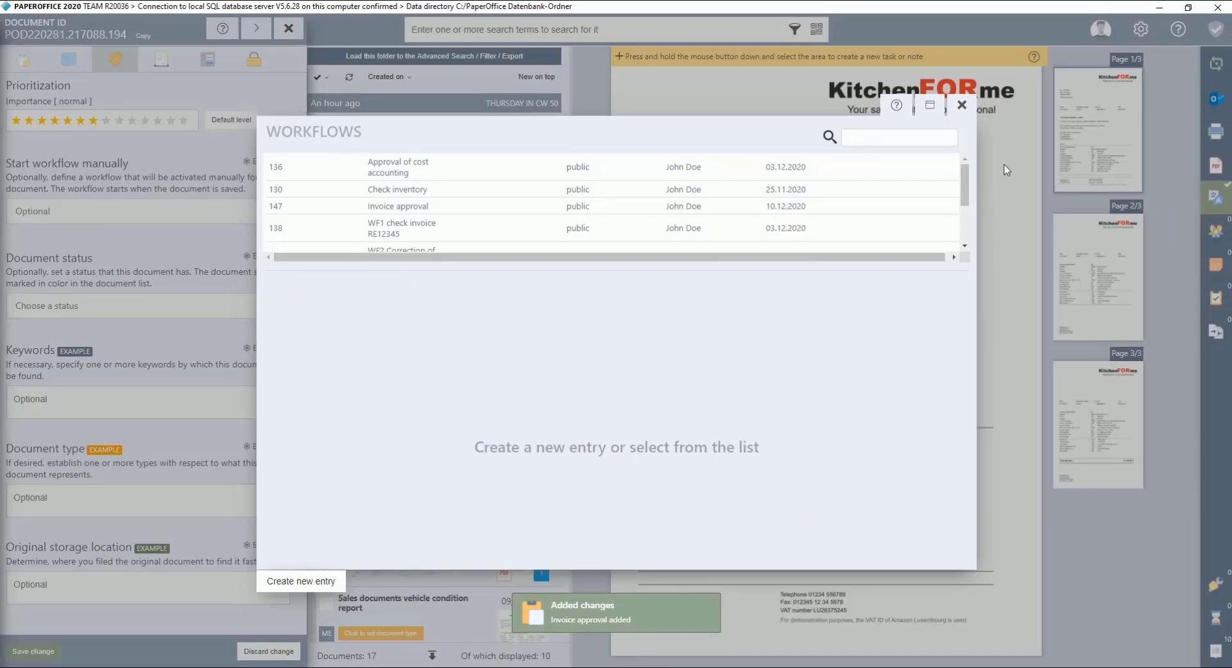
# Step: Assign Invoice approval as the purchase contract's manual workflow and save the properties
pyautogui.click(964, 106)
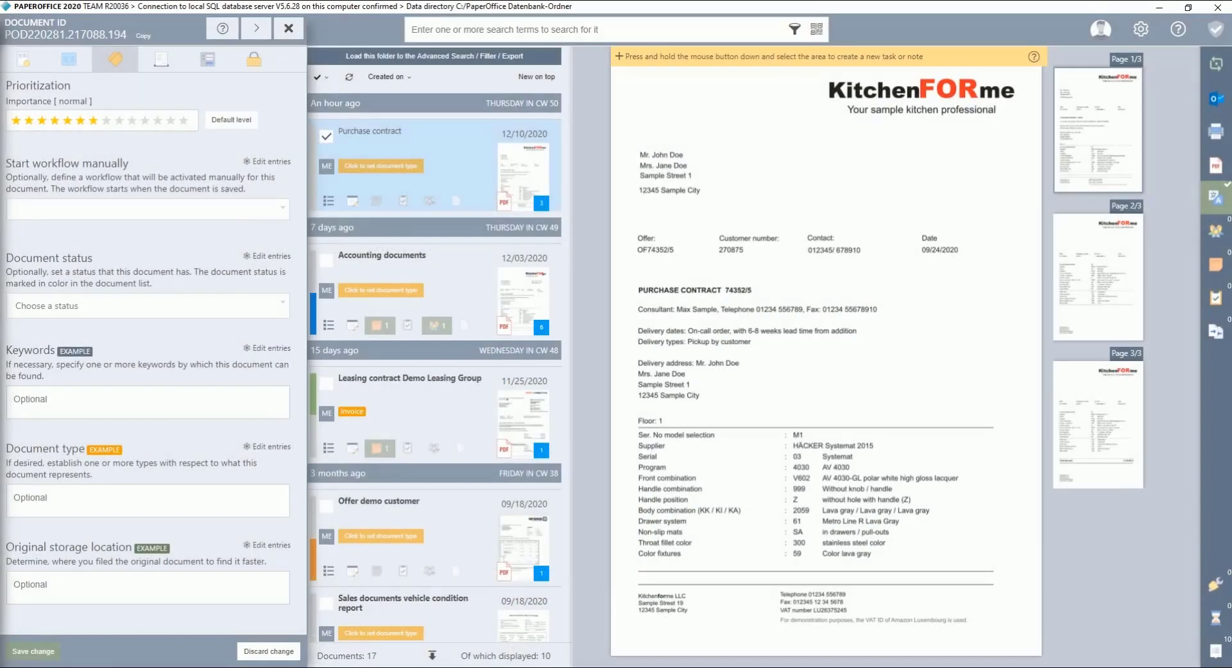
pyautogui.click(128, 210)
pyautogui.click(70, 311)
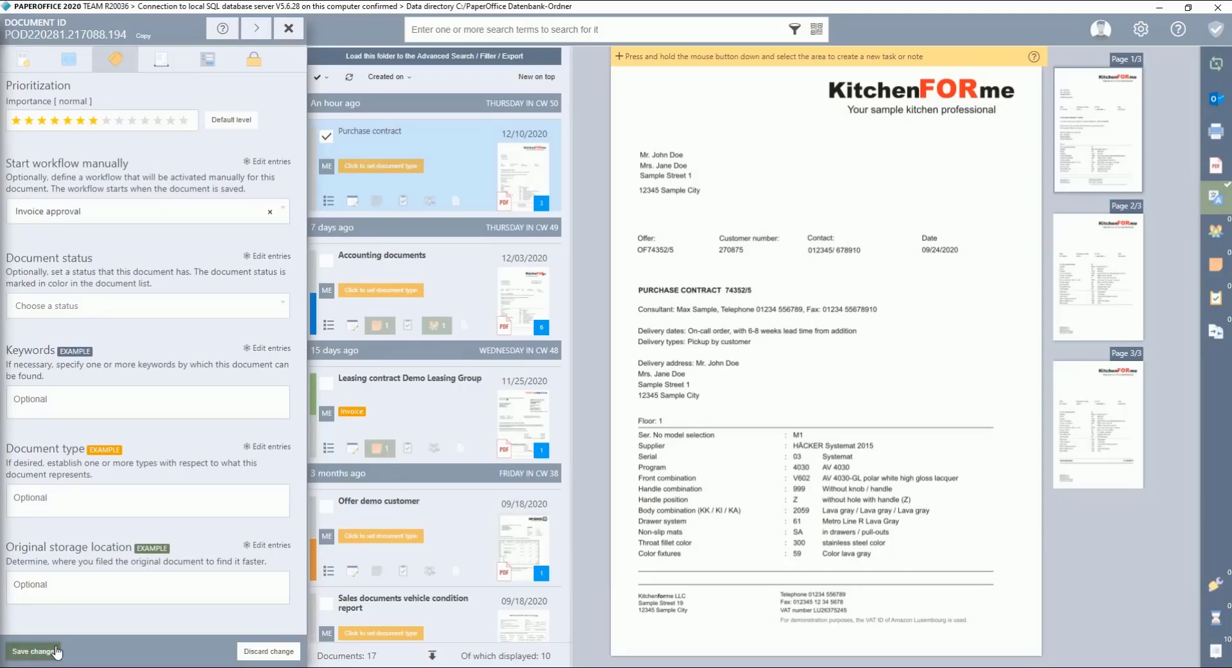
pyautogui.click(34, 651)
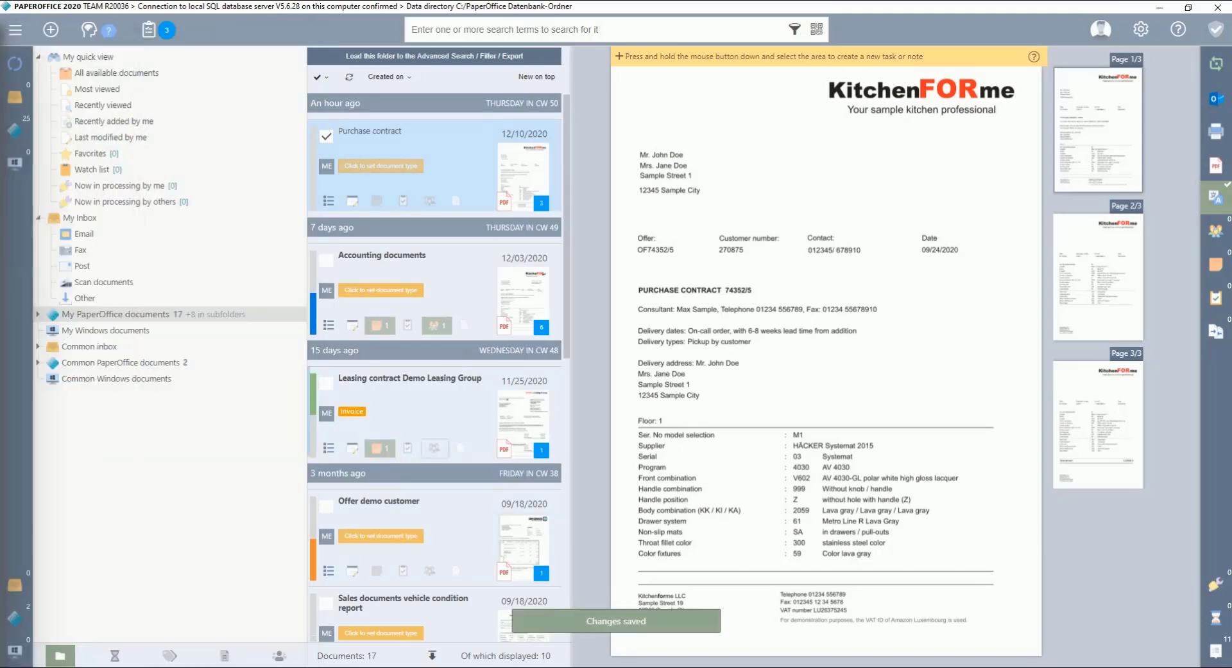
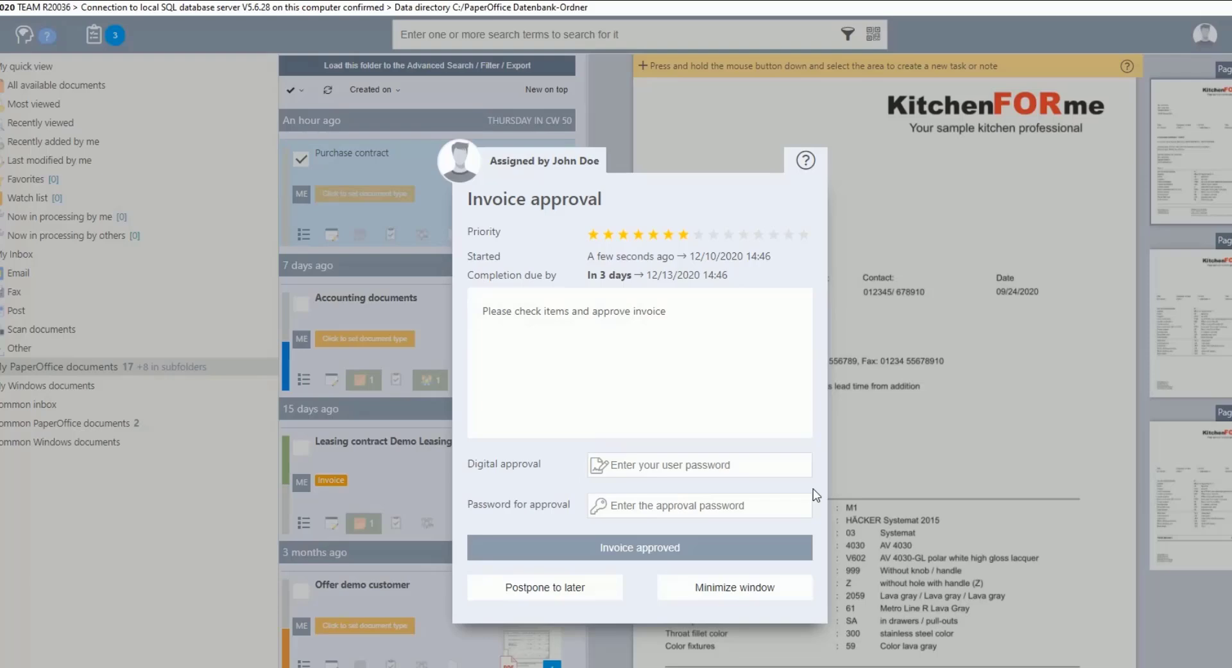
# Step: Postpone the invoice approval, reselect the Purchase contract, and minimize the approval window
pyautogui.click(559, 586)
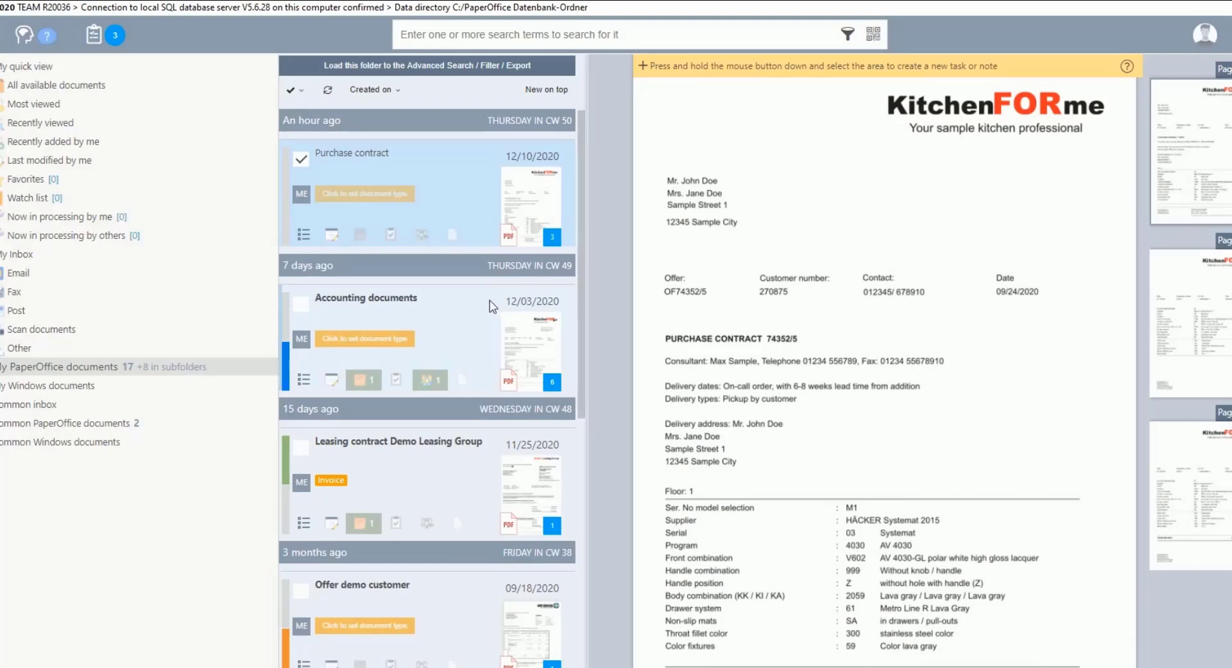
pyautogui.click(492, 306)
pyautogui.click(419, 153)
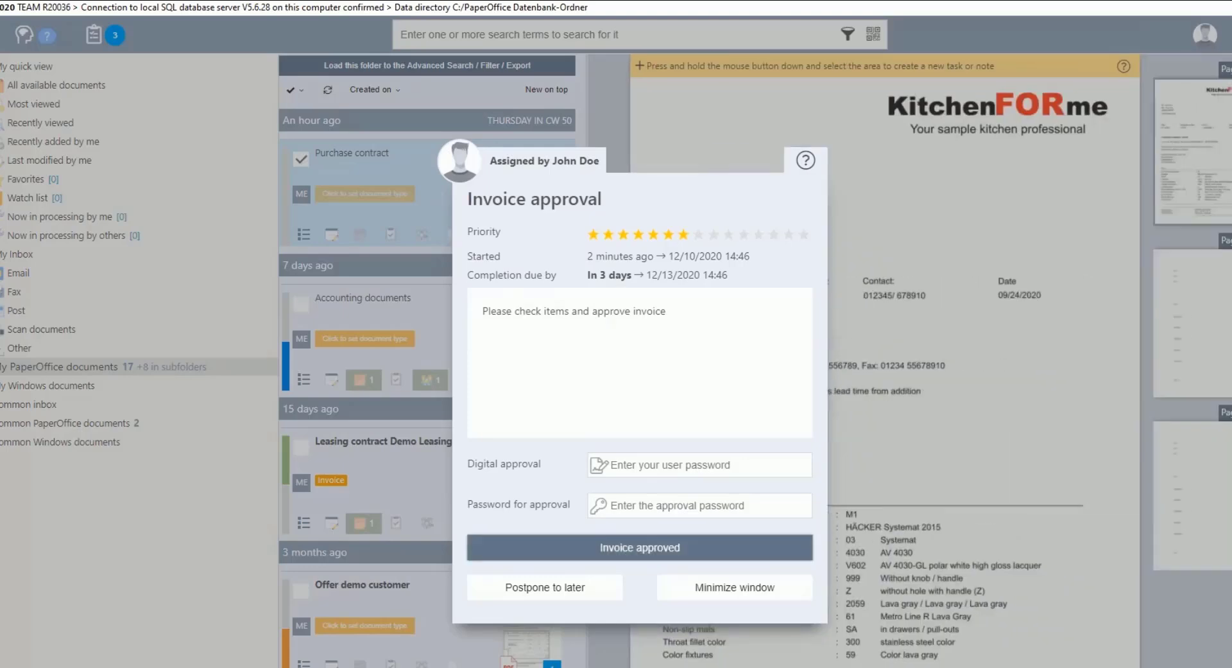
pyautogui.click(791, 602)
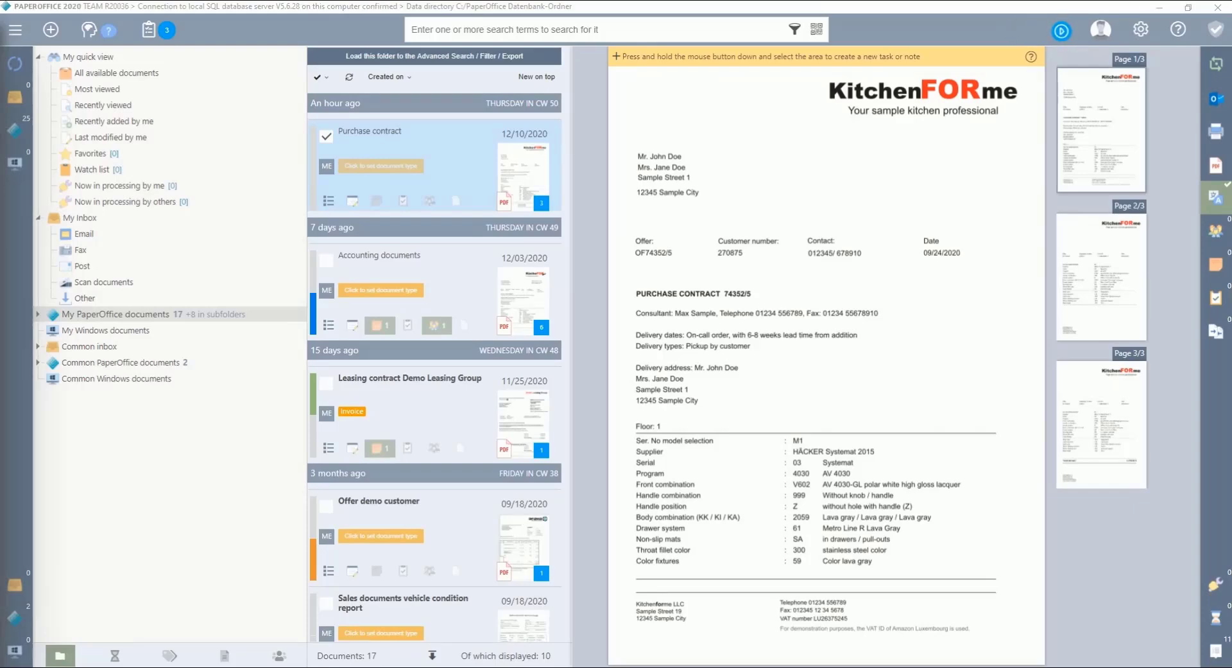
# Step: Search the database for 'Order confirmation' and go back to the Purchase contract
pyautogui.write('Order conf')
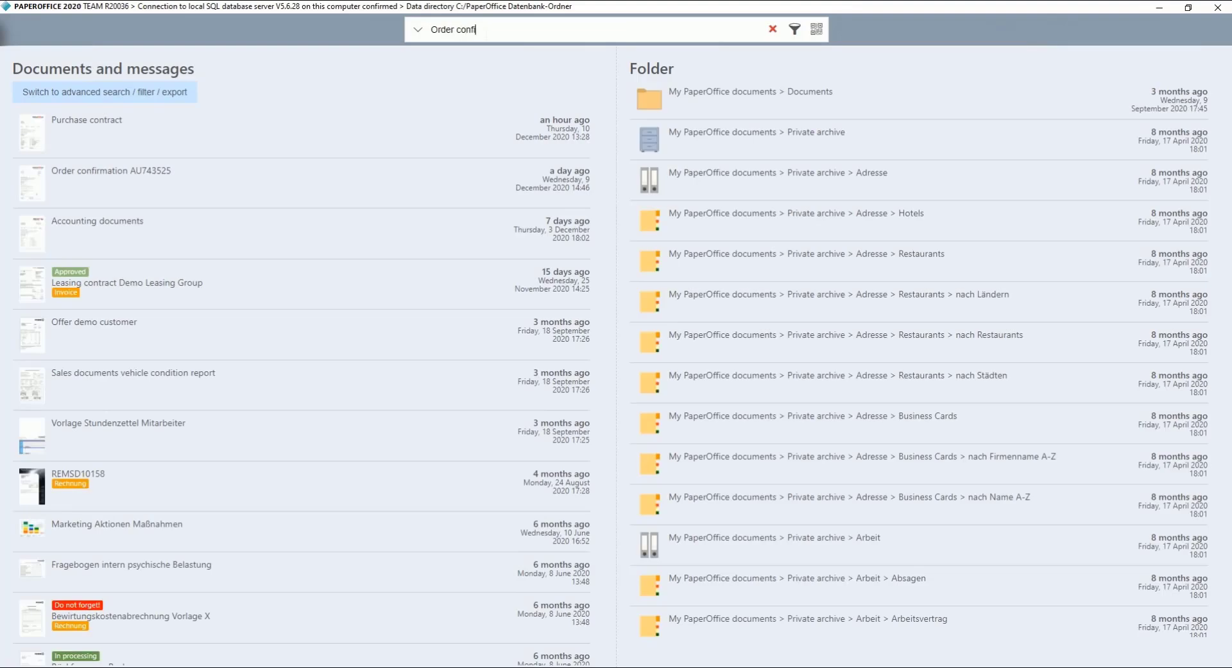
pyautogui.write('irmation')
pyautogui.press('Return')
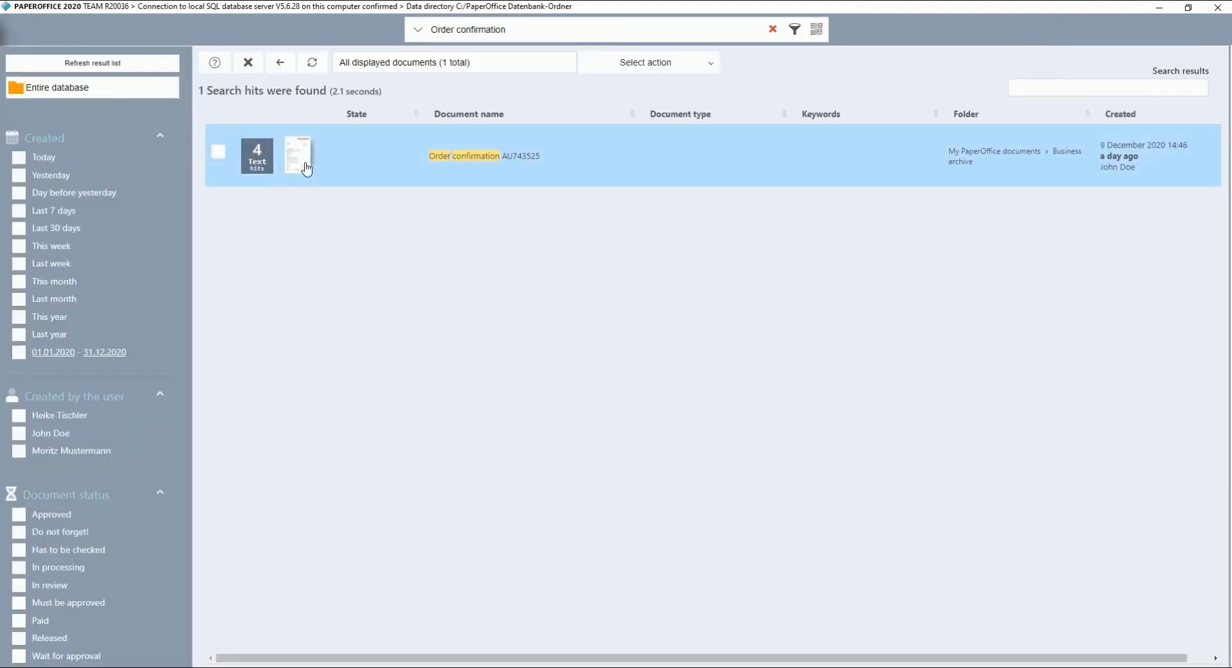
pyautogui.moveTo(298, 151)
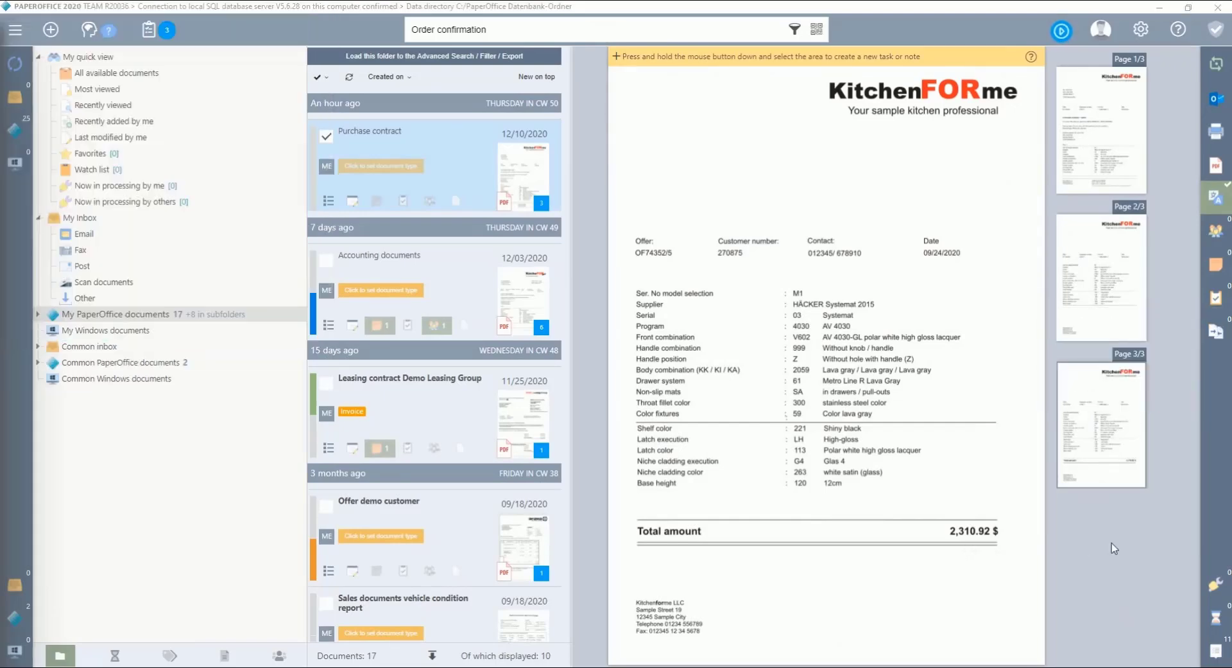
# Step: Restore the invoice approval task and enter the approval passwords
pyautogui.click(1061, 30)
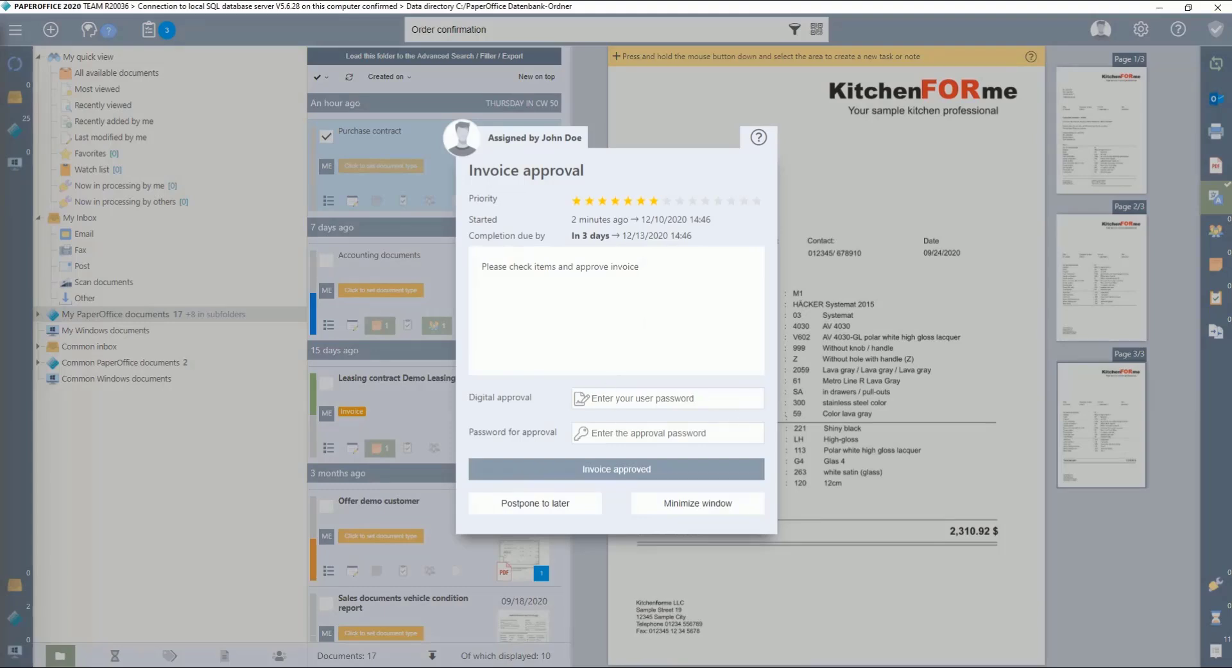
pyautogui.write('*************')
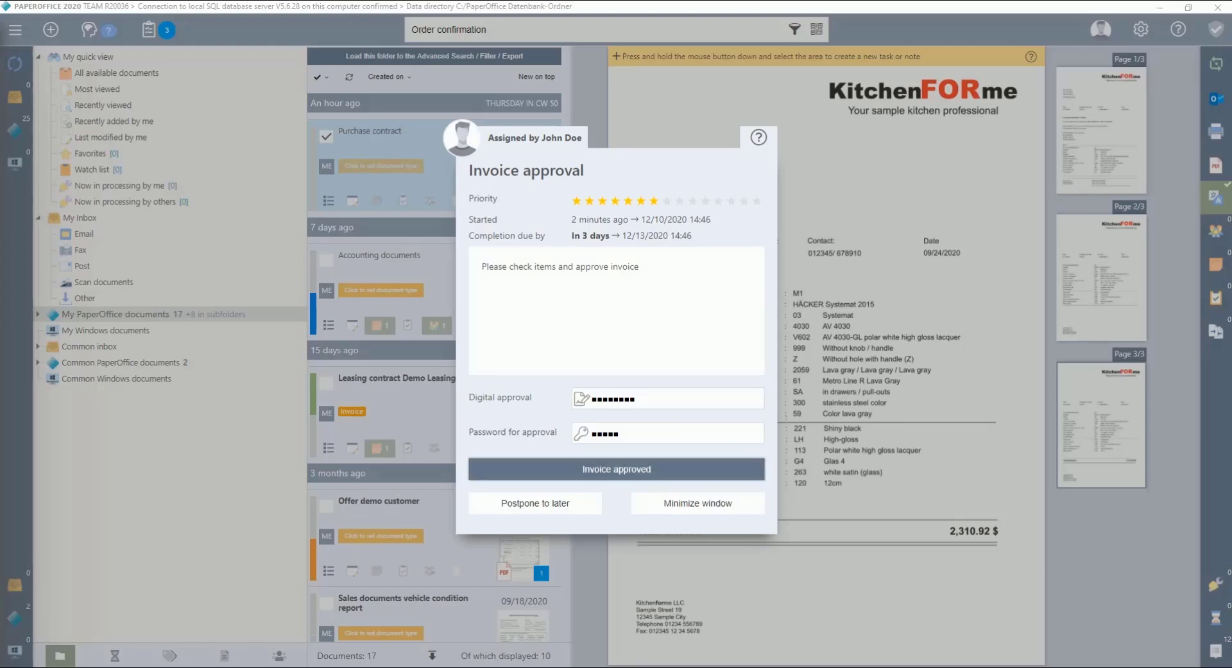
# Step: Mark the invoice approved with the final message 'All items are correct'
pyautogui.click(638, 475)
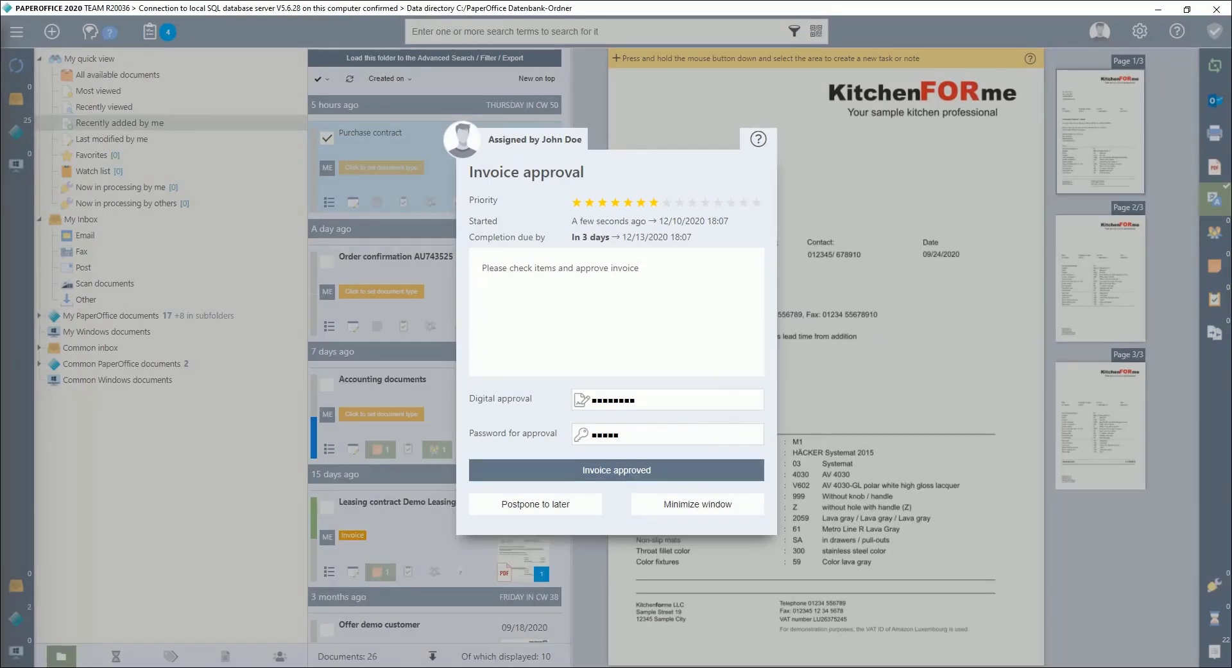
pyautogui.click(672, 465)
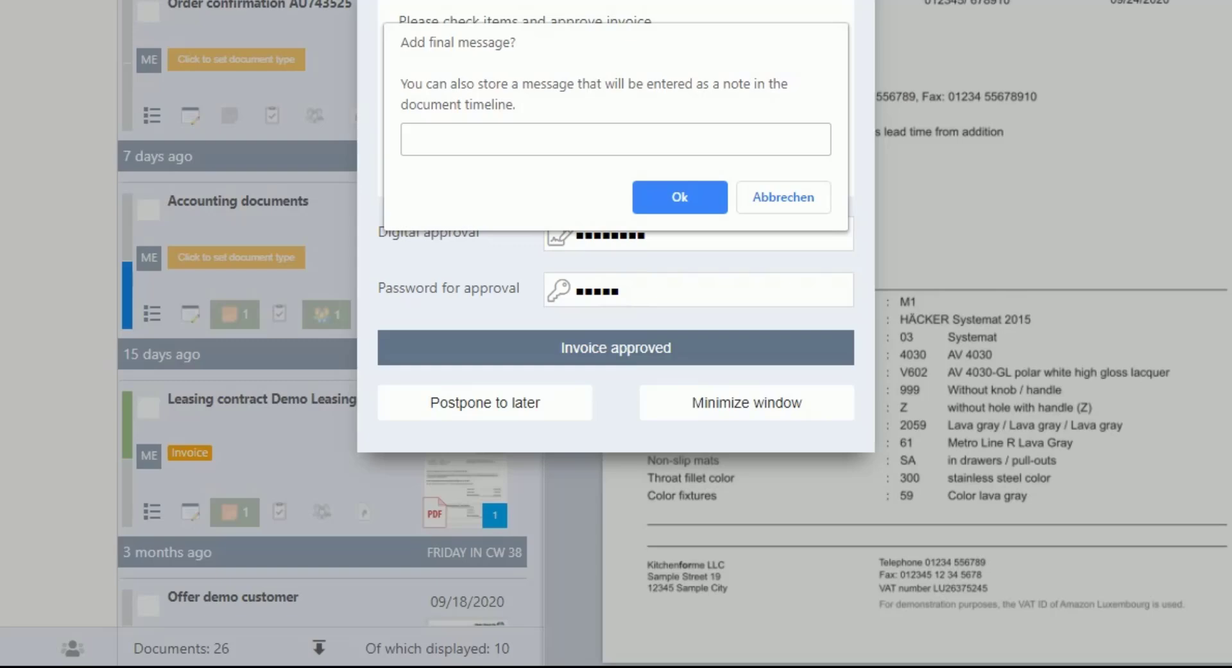
pyautogui.write('All items are correct')
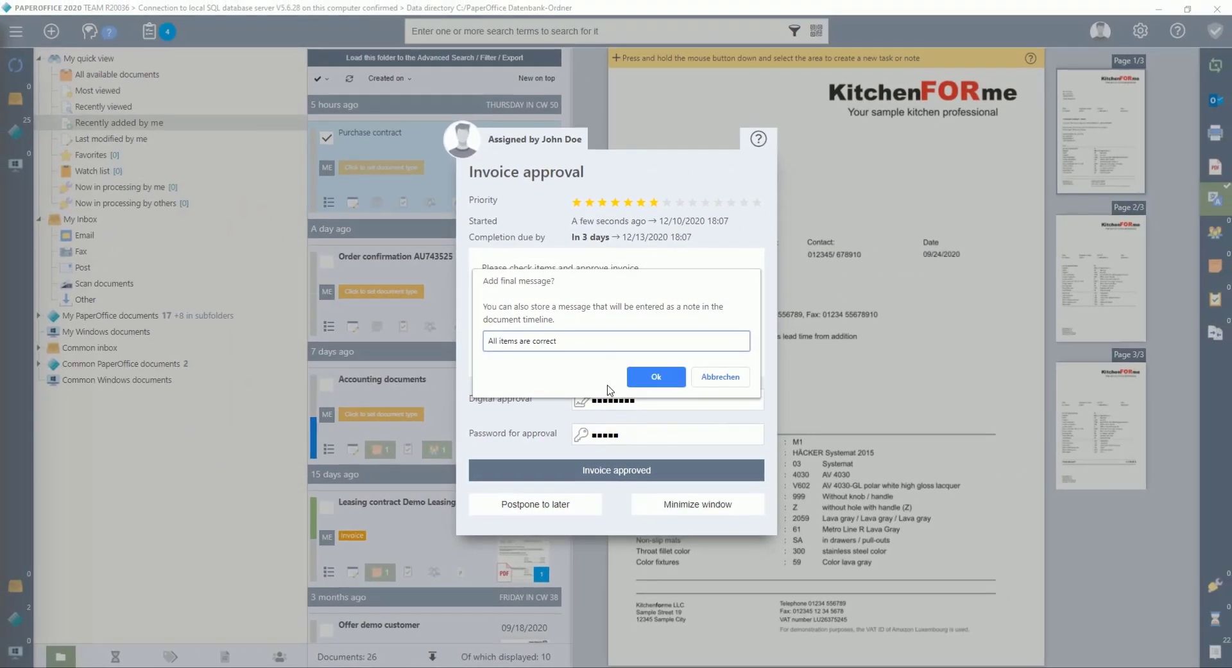
pyautogui.click(656, 376)
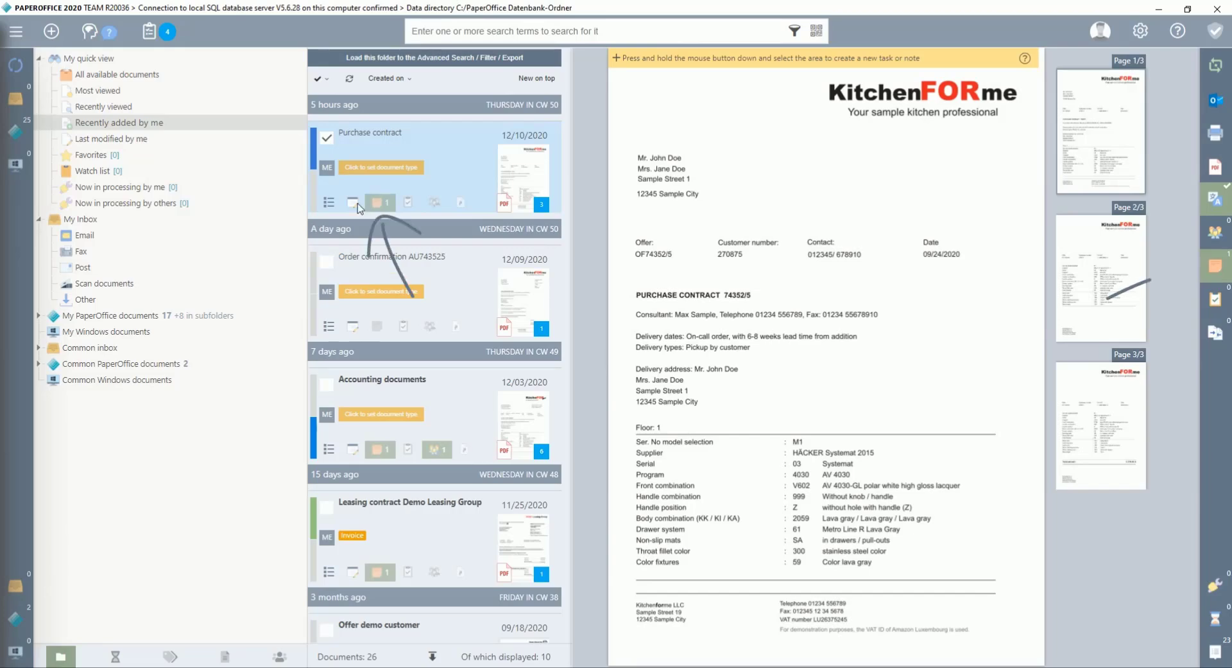
pyautogui.click(379, 206)
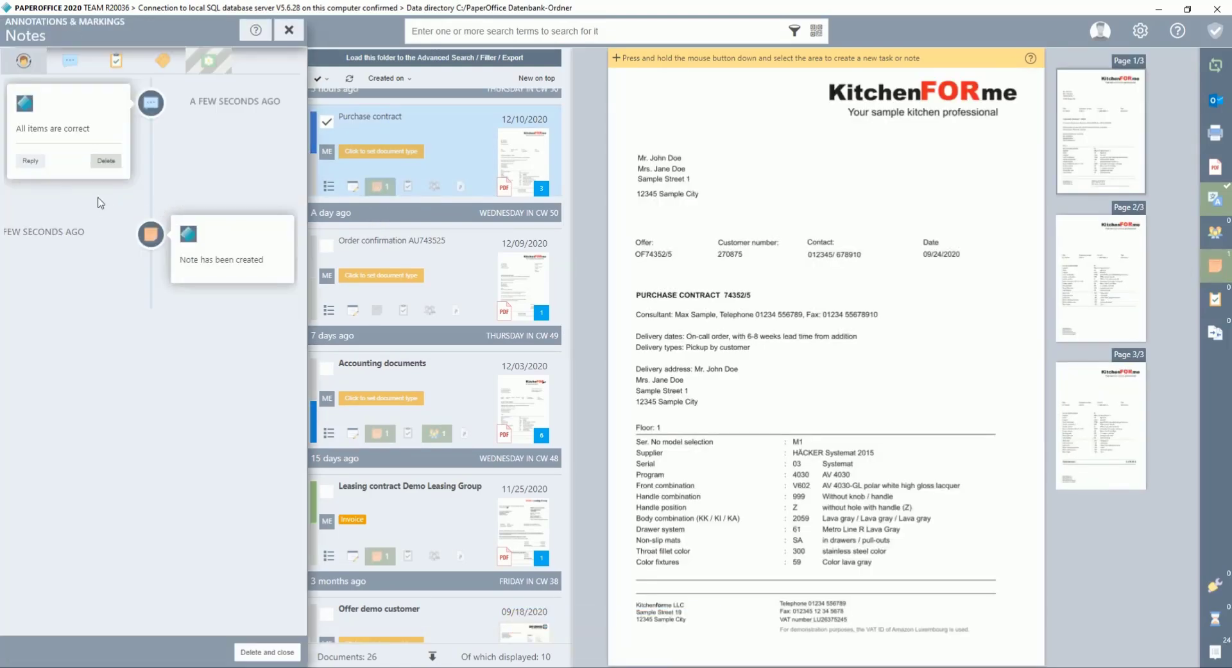
pyautogui.click(289, 30)
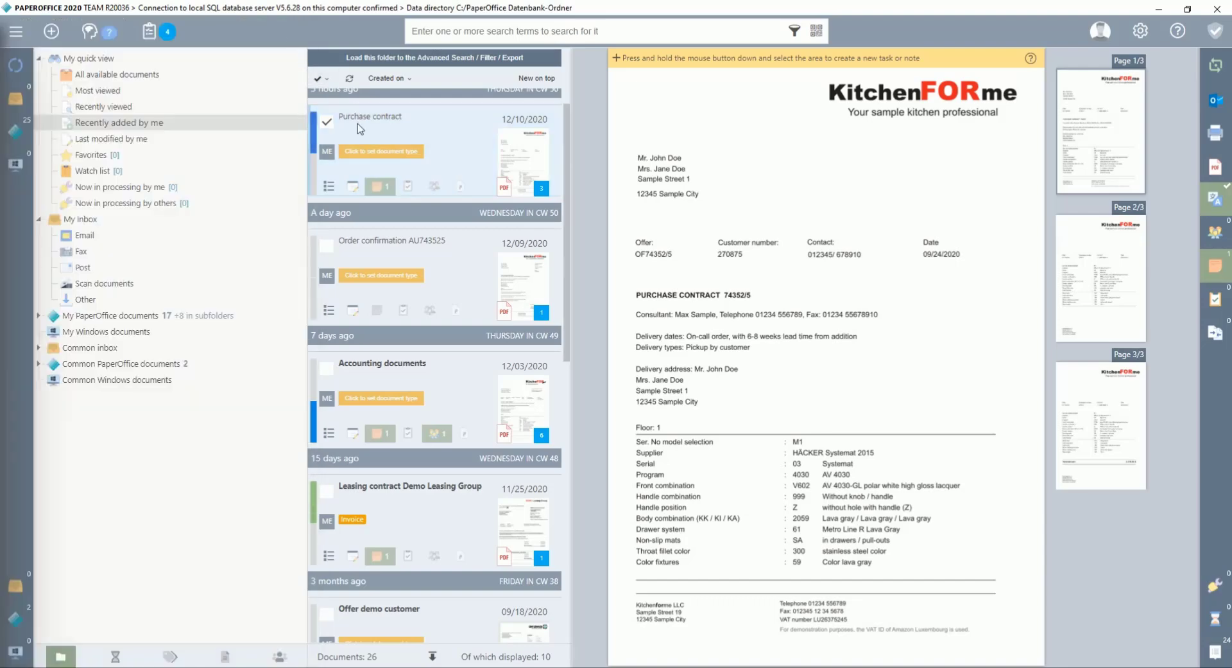
pyautogui.moveTo(319, 138)
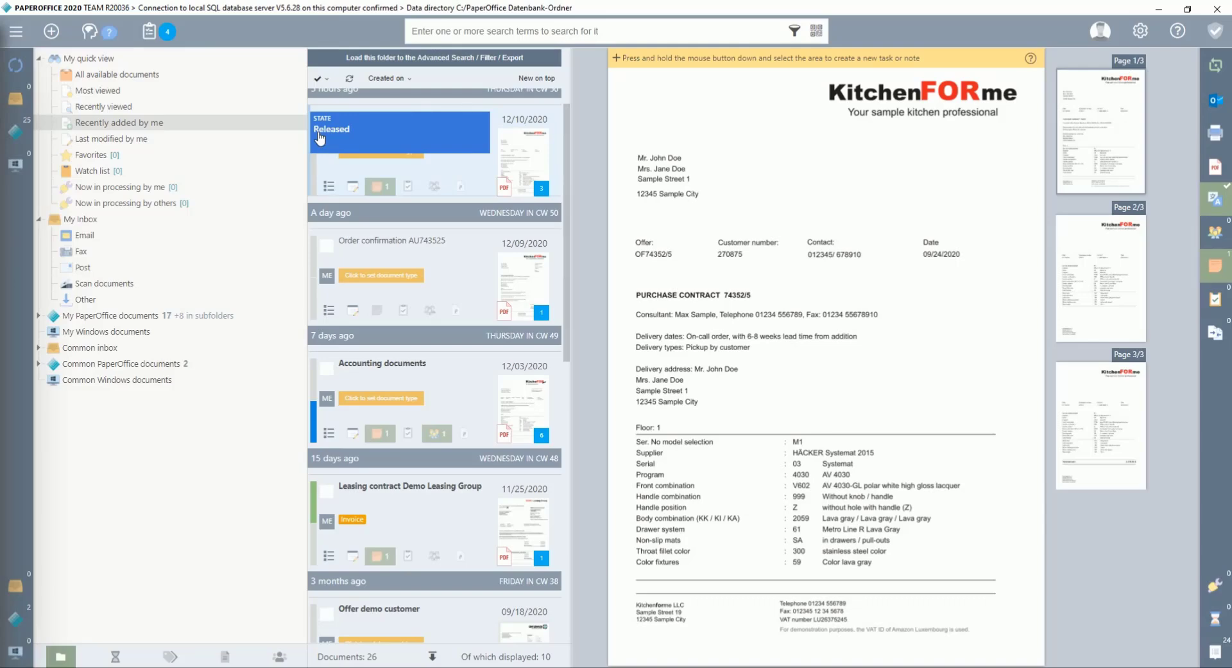